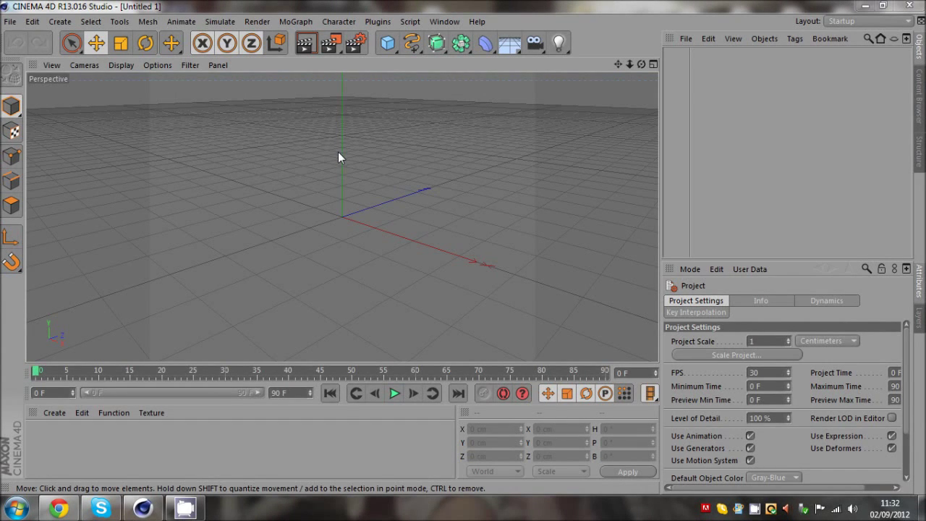
left_click_drag(639, 67, 463, 247)
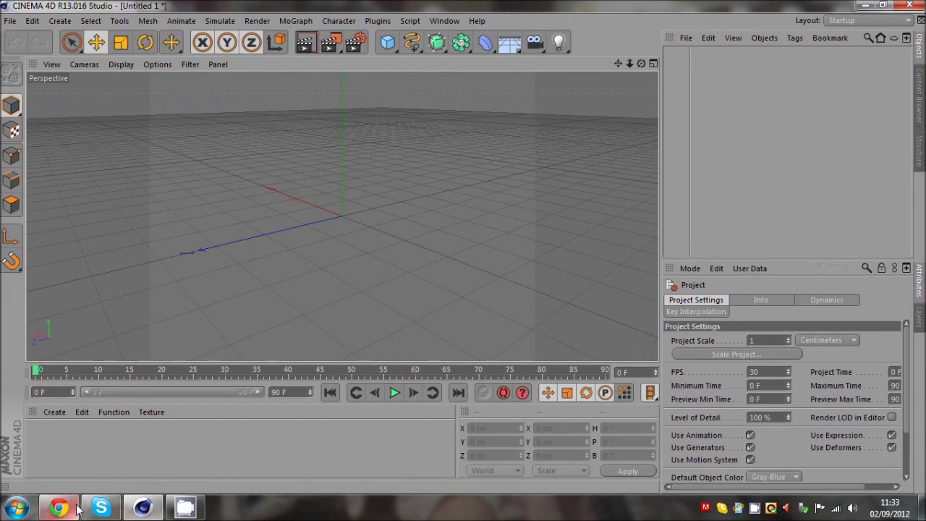
mouse_move(78, 509)
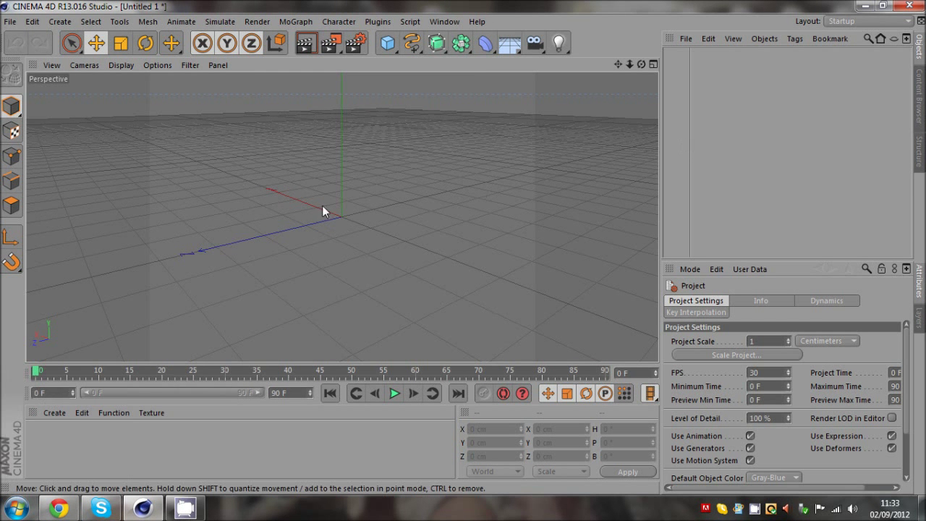
scroll(322, 189, "up", 5)
scroll(351, 192, "down", 2)
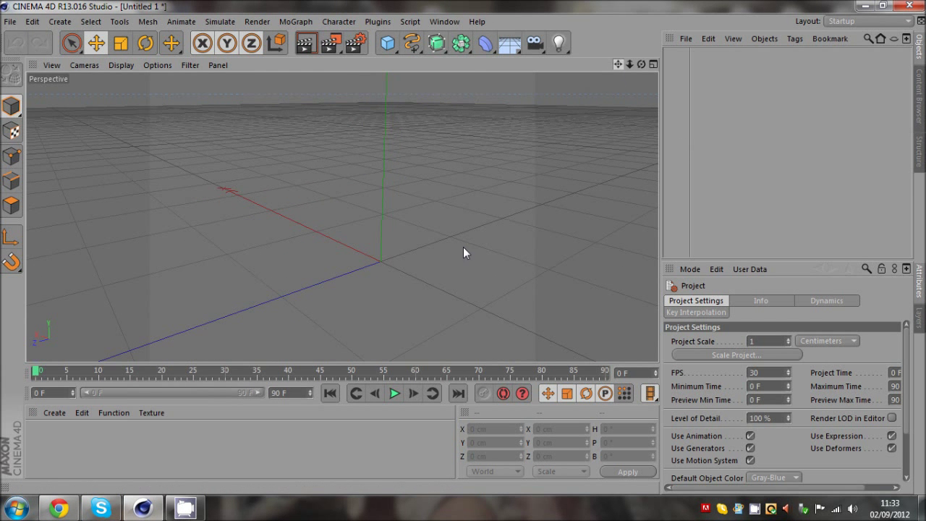
left_click_drag(463, 247, 463, 247, "alt")
left_click_drag(642, 66, 462, 247)
left_click(11, 21)
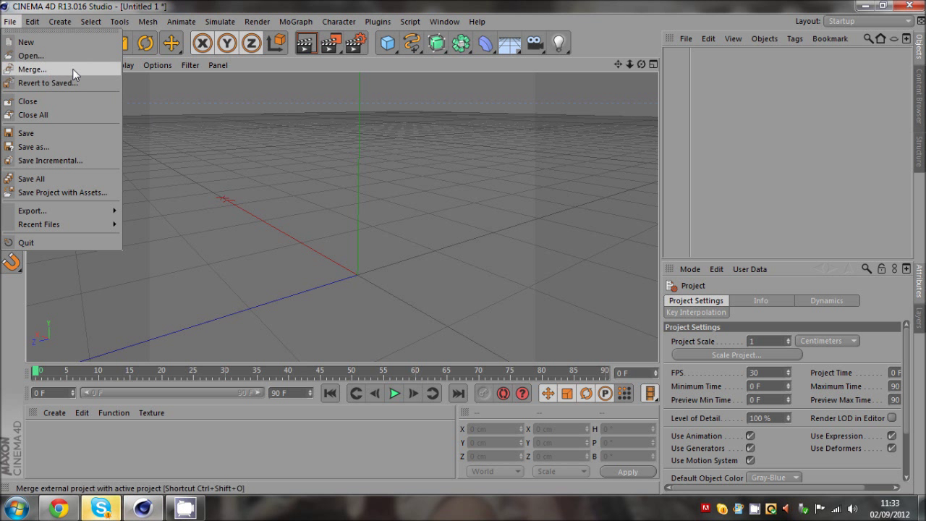
mouse_move(66, 225)
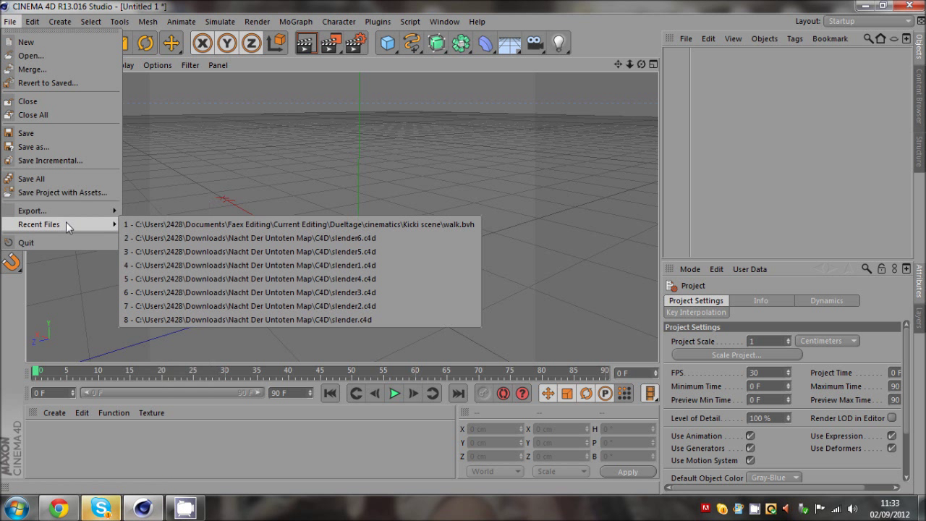
left_click(754, 508)
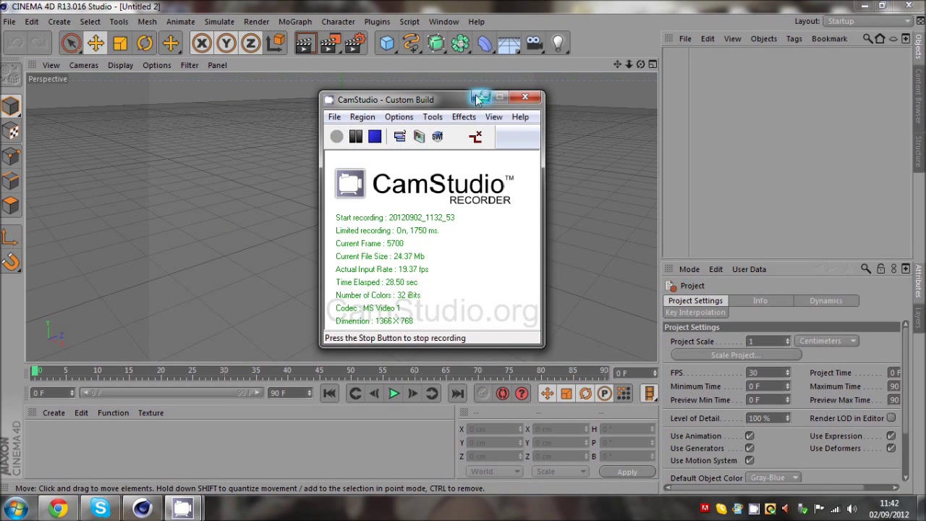
left_click(481, 96)
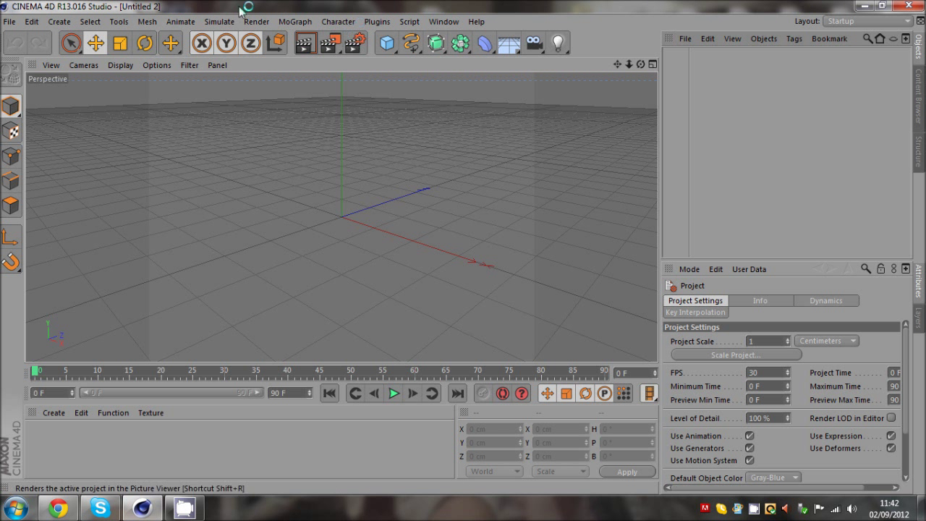
left_click(385, 20)
left_click(392, 7)
Open walk.bvh from the Kicki scene folder inside Faex Editing, Current Editing, Dueltage, cinematics in Documents, accepting the import settings.
left_click(11, 21)
left_click(32, 53)
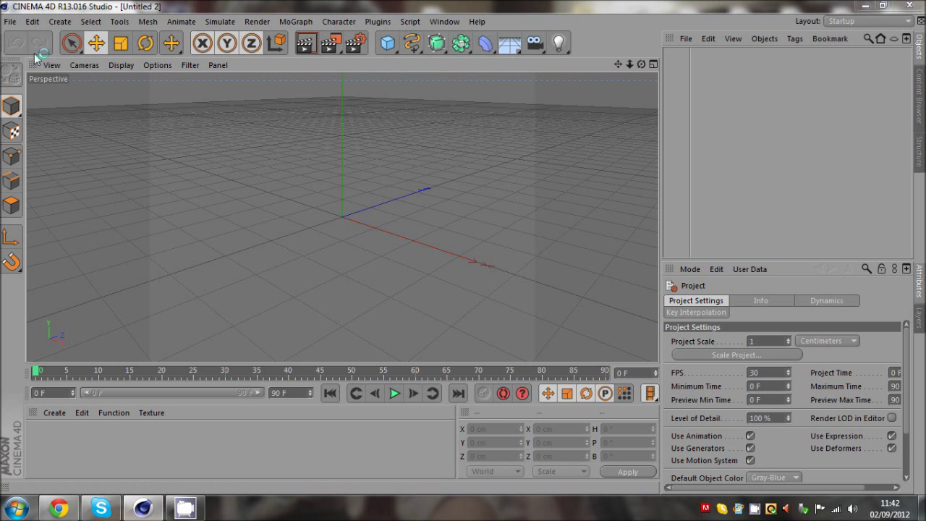
left_click(173, 252)
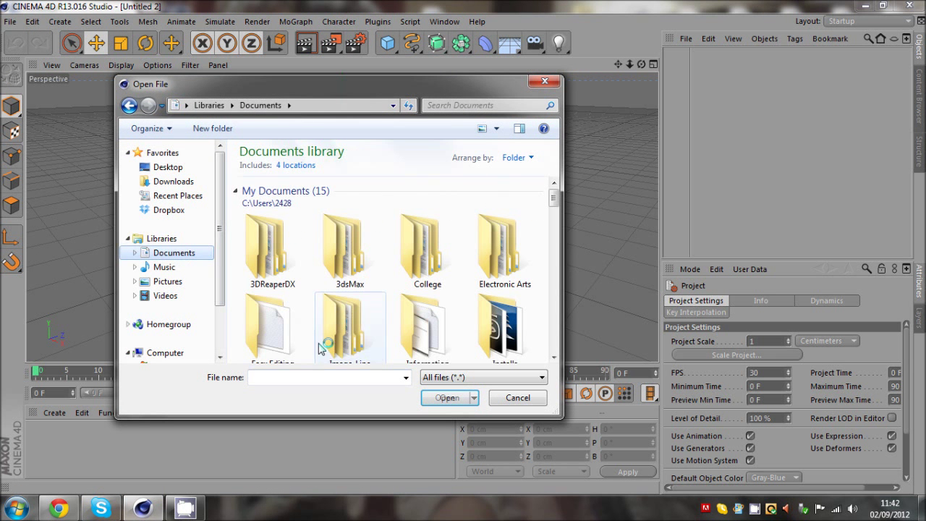
double_click(269, 318)
double_click(477, 233)
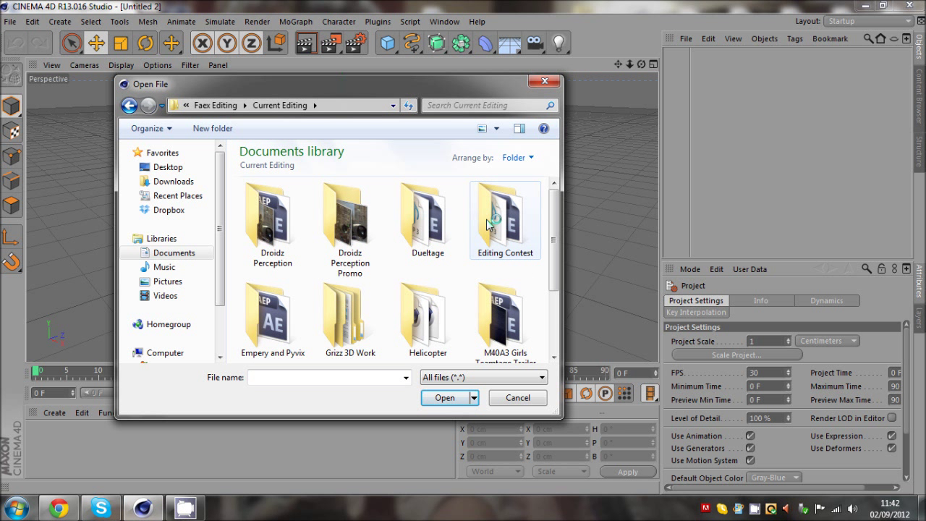
double_click(416, 213)
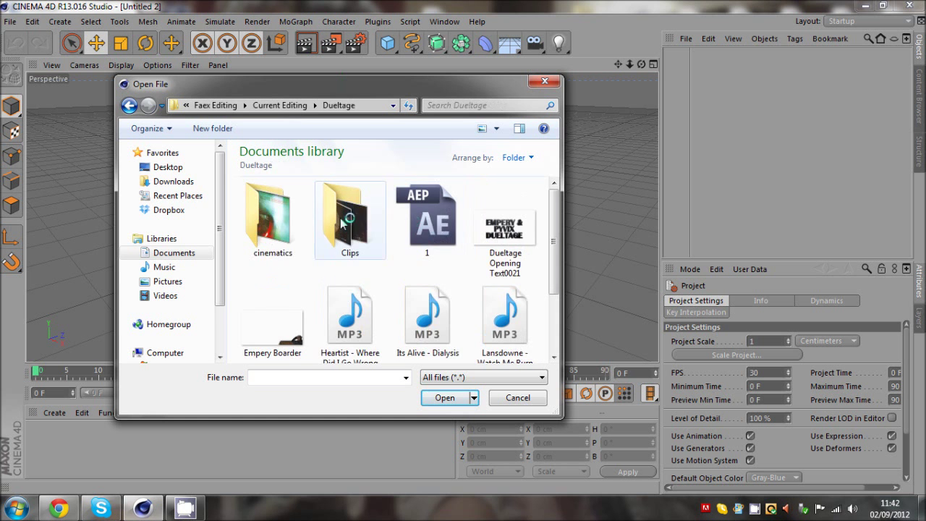
double_click(250, 215)
double_click(502, 201)
scroll(410, 327, "down", 3)
left_click(409, 326)
double_click(410, 327)
left_click(351, 444)
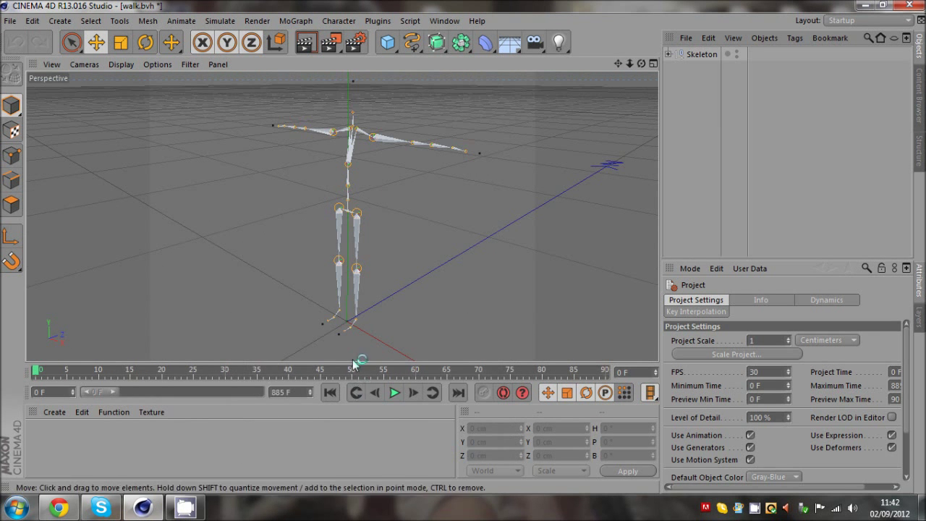
Extend the timeline's preview range to the full 885 frames and inspect the imported skeleton's walk animation.
left_click_drag(112, 393, 289, 391)
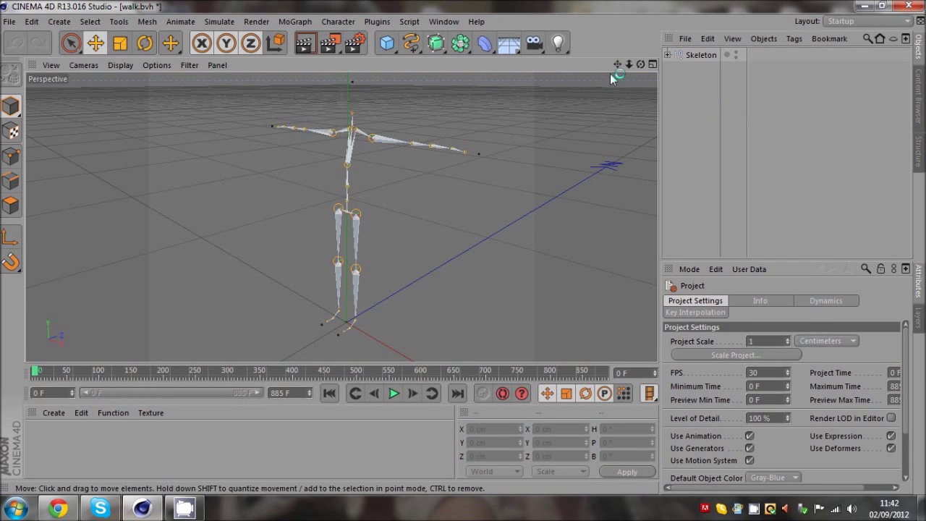
left_click_drag(629, 65, 34, 374)
scroll(378, 209, "up", 5)
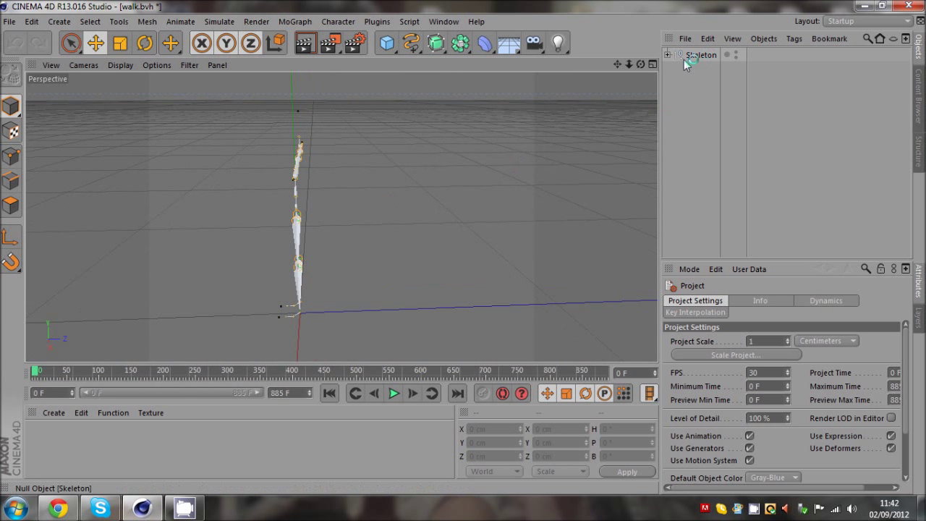
left_click_drag(504, 259, 368, 206)
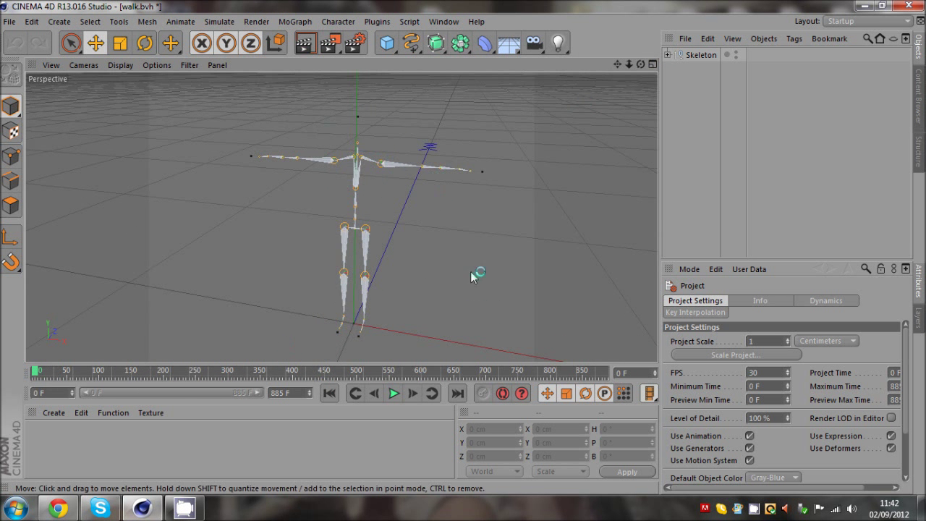
left_click_drag(348, 373, 2, 388)
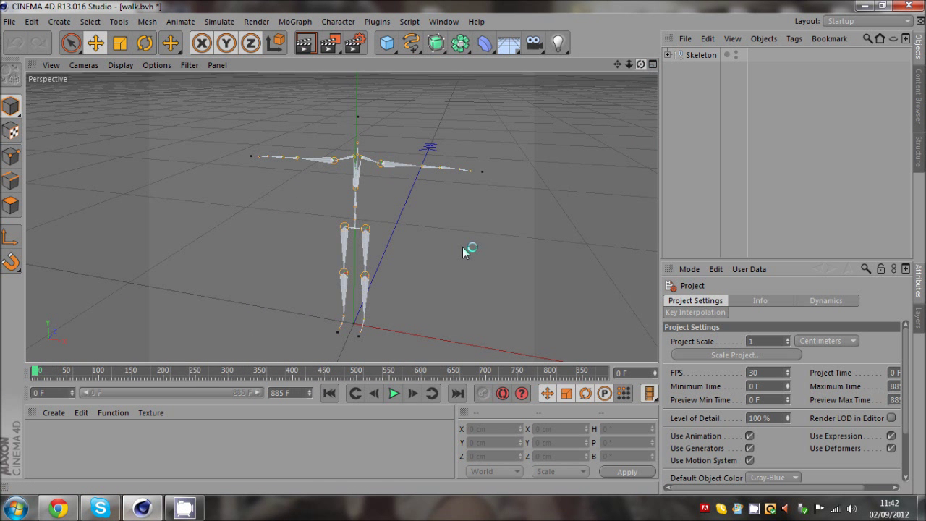
left_click_drag(471, 251, 183, 164, "alt")
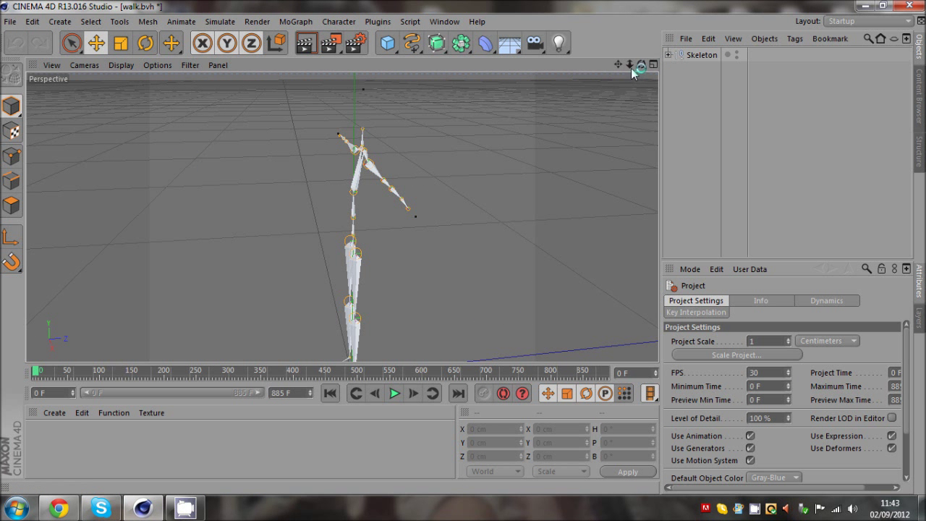
left_click_drag(631, 67, 463, 248)
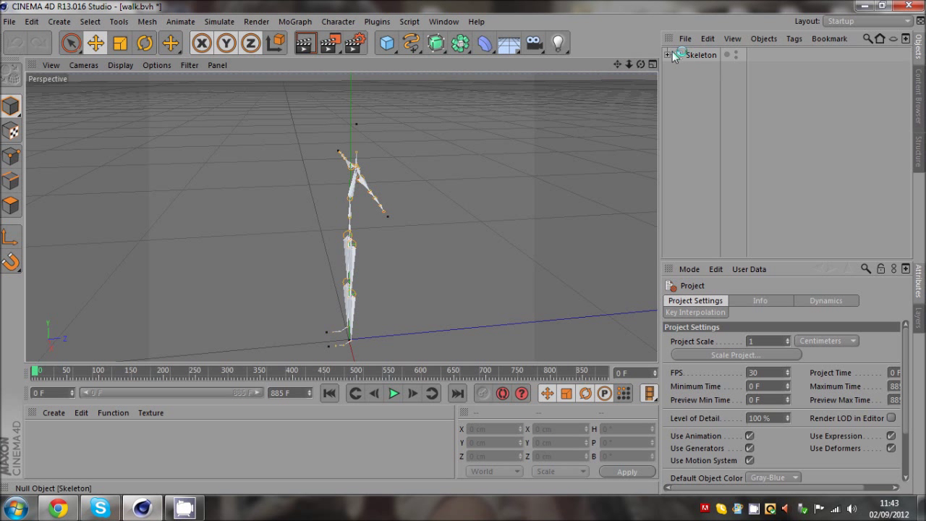
Add a camera, look through it and move it to the skeleton's head, facing the walking direction.
left_click_drag(533, 49, 582, 55)
left_click(742, 55)
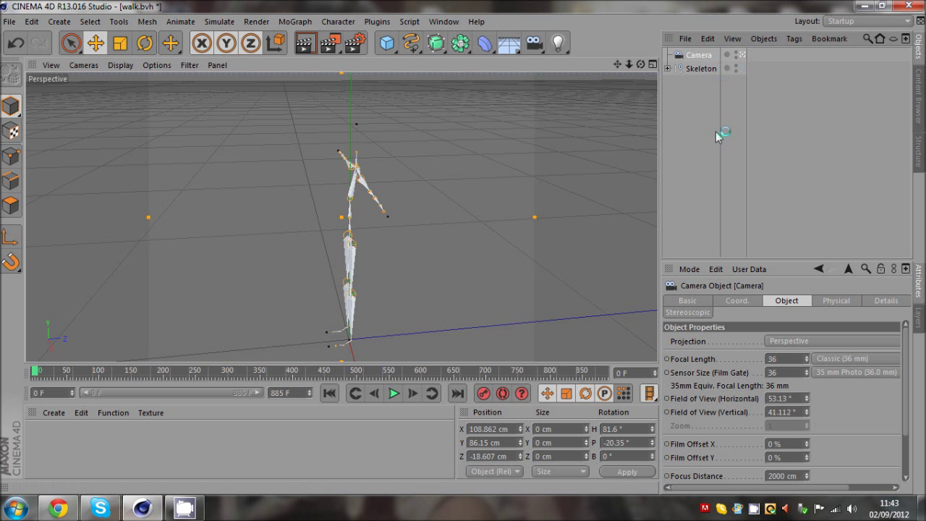
left_click(666, 69)
left_click_drag(641, 65, 464, 252)
mouse_move(629, 65)
left_mouse_down()
mouse_move(464, 253)
mouse_move(347, 299)
mouse_move(633, 67)
left_mouse_up()
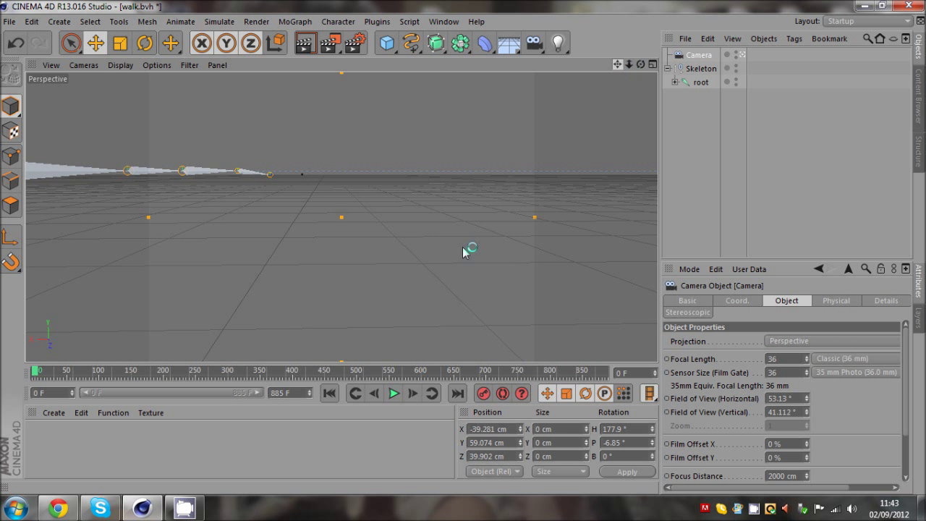
mouse_move(463, 251)
left_mouse_down()
mouse_move(513, 273)
mouse_move(463, 252)
left_mouse_up()
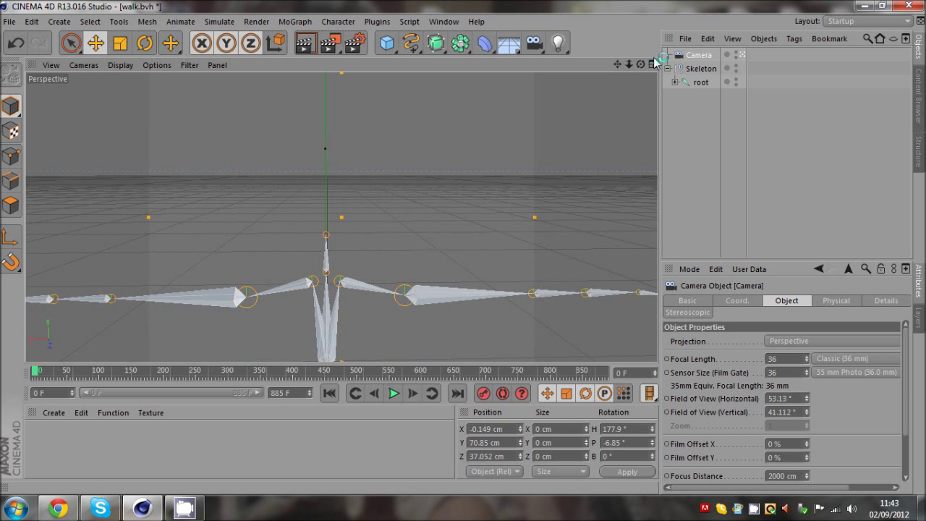
left_click_drag(650, 63, 464, 250)
left_click_drag(635, 65, 464, 250)
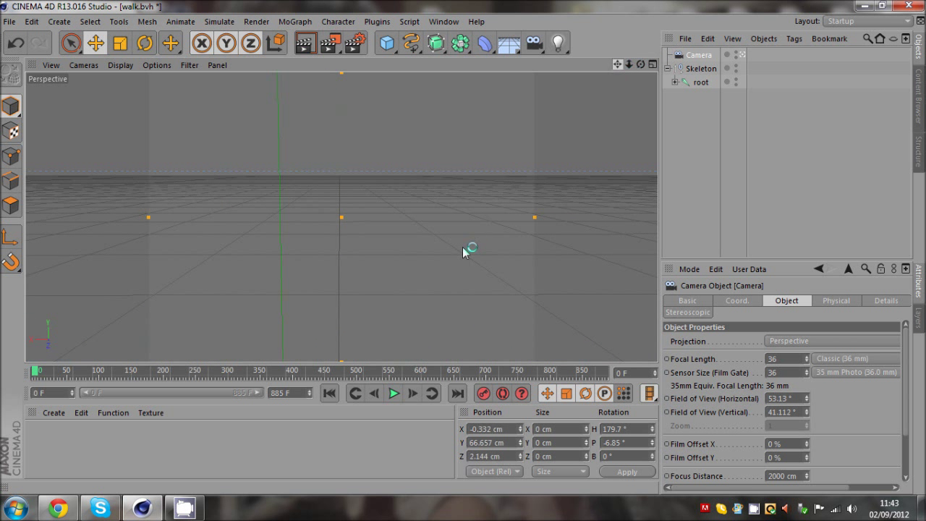
Expand the skeleton hierarchy from root through the lower, middle and upper spine joints to reveal LowerNeckJoint.
left_click(675, 83)
left_click(685, 96)
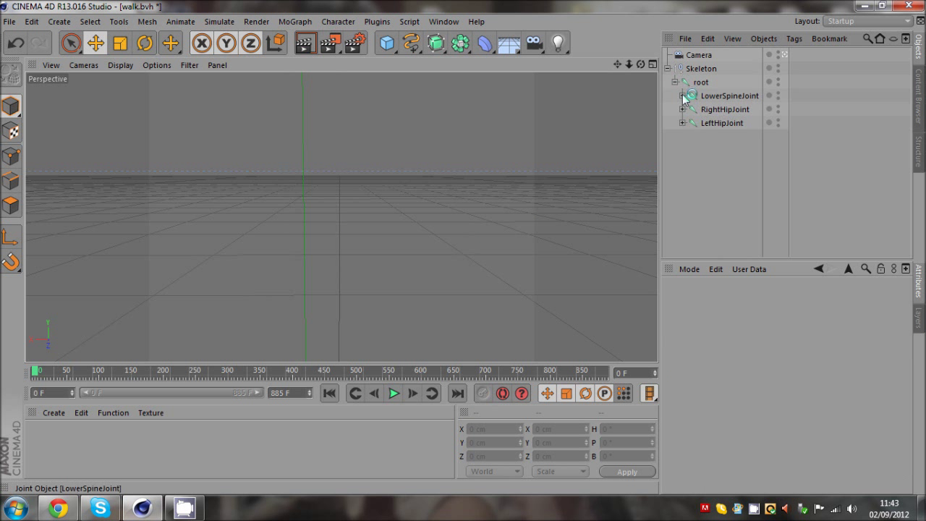
left_click(682, 95)
left_click(689, 109)
left_click(698, 122)
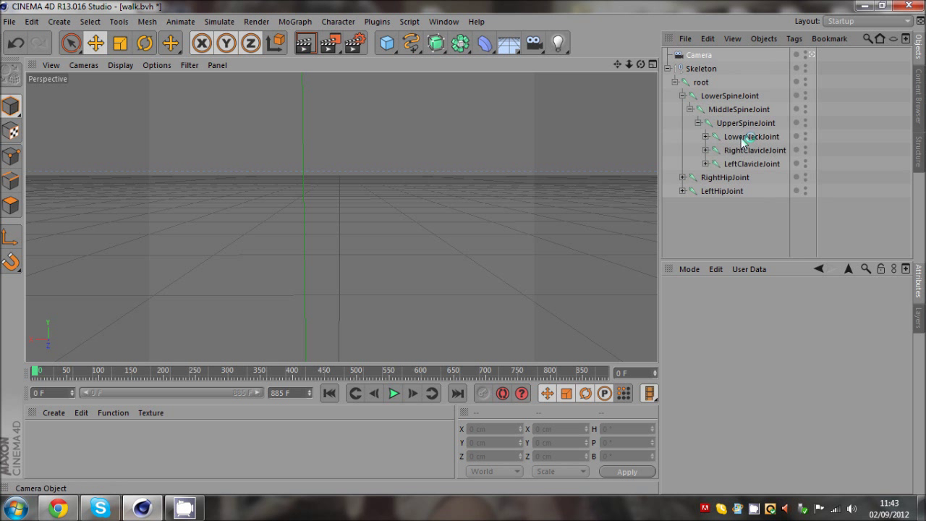
Make the camera a child of LowerNeckJoint and scrub the walk animation to frame 339.
left_click_drag(742, 141, 745, 137)
left_click_drag(233, 373, 255, 371)
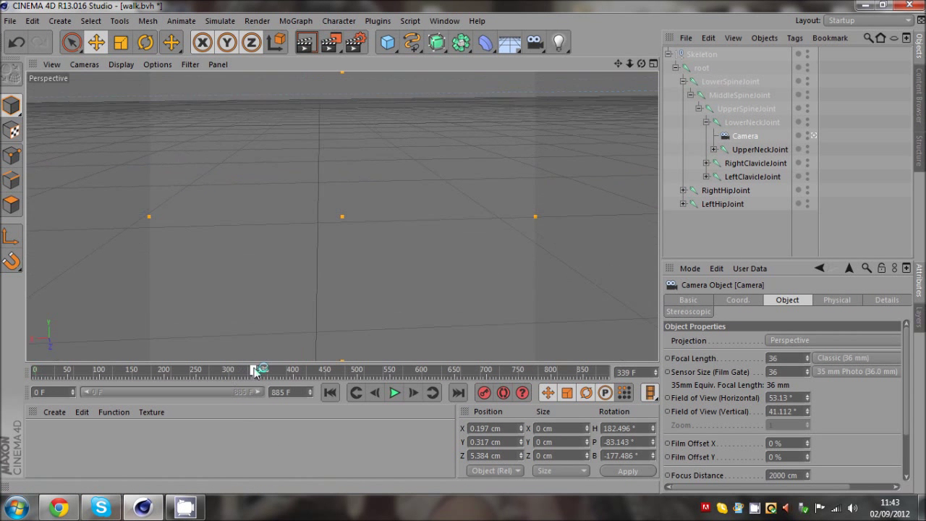
middle_click(261, 203)
middle_click(260, 202)
Leave the camera view to check the rig from outside, return to frame 0 and delete the camera.
left_click(813, 136)
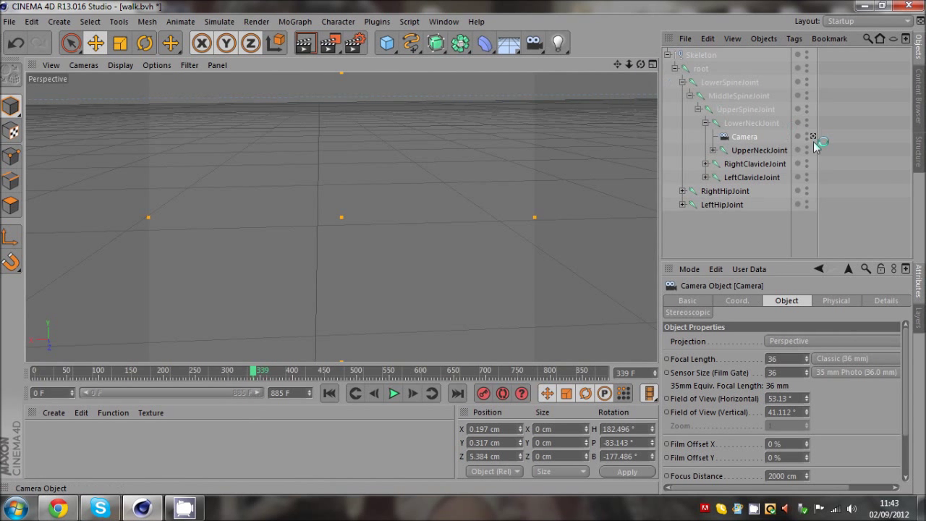
left_click(813, 137)
left_click(813, 137)
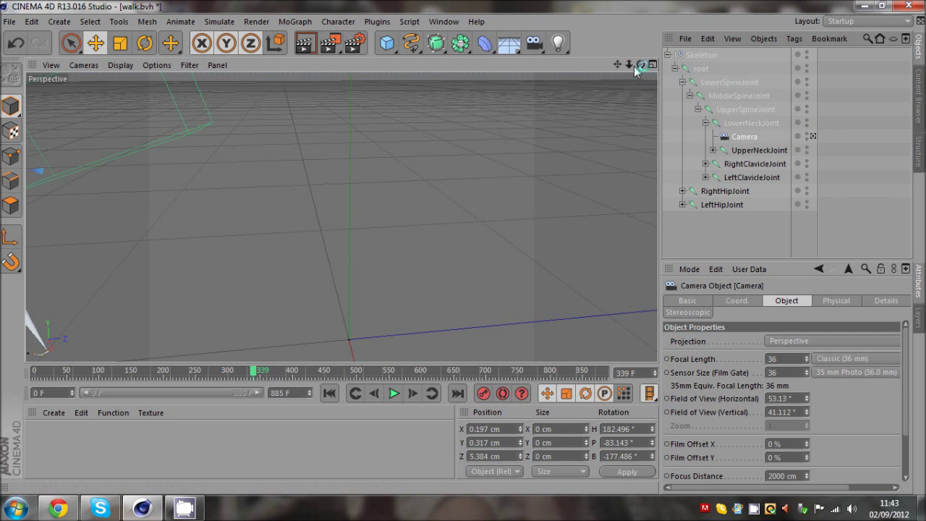
left_click_drag(462, 253, 463, 253)
left_click_drag(618, 65, 463, 253)
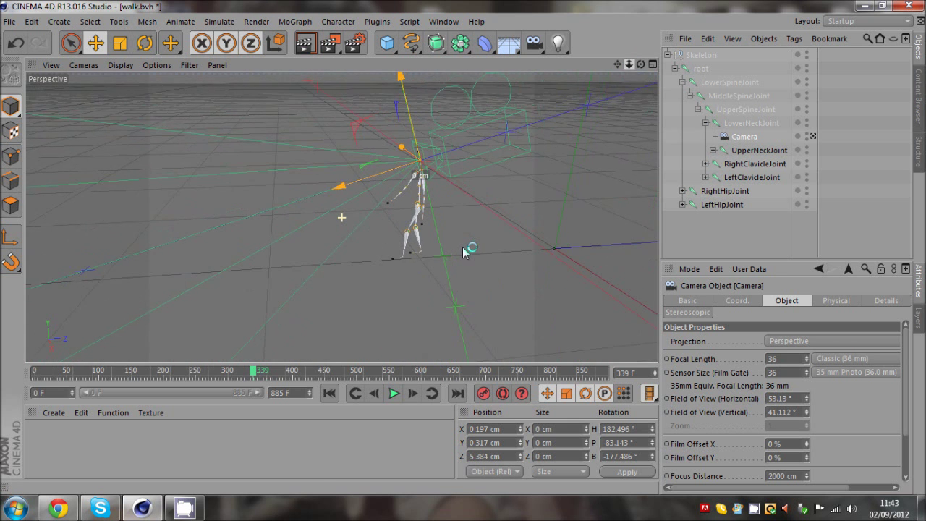
left_click_drag(618, 65, 581, 81)
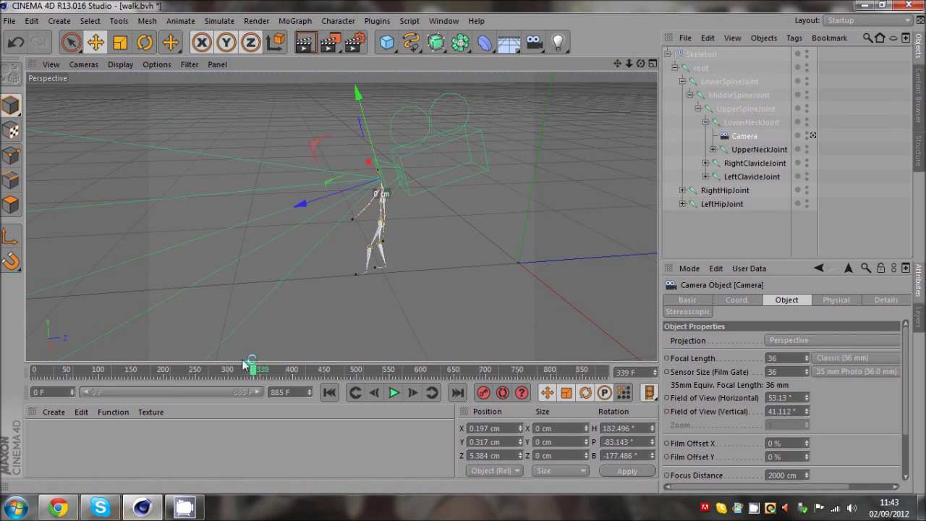
left_click_drag(212, 371, 33, 371)
key("Delete")
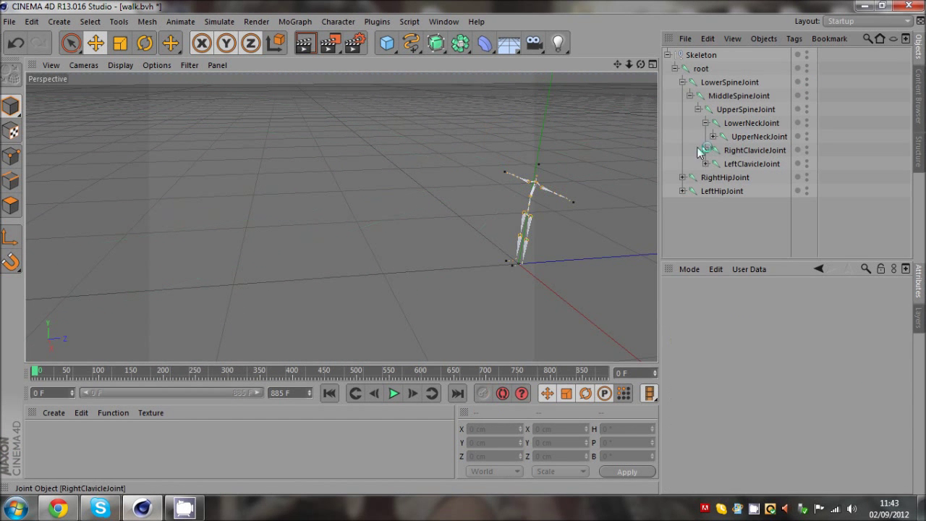
Add a new camera, view the skeleton through it up close and make it a child of LowerNeckJoint.
left_click_drag(618, 65, 463, 252)
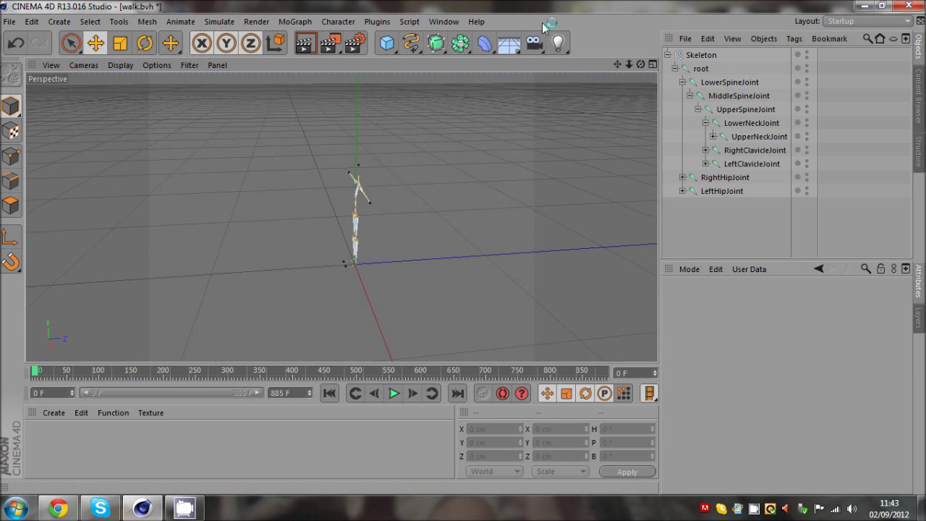
left_click_drag(535, 42, 598, 56)
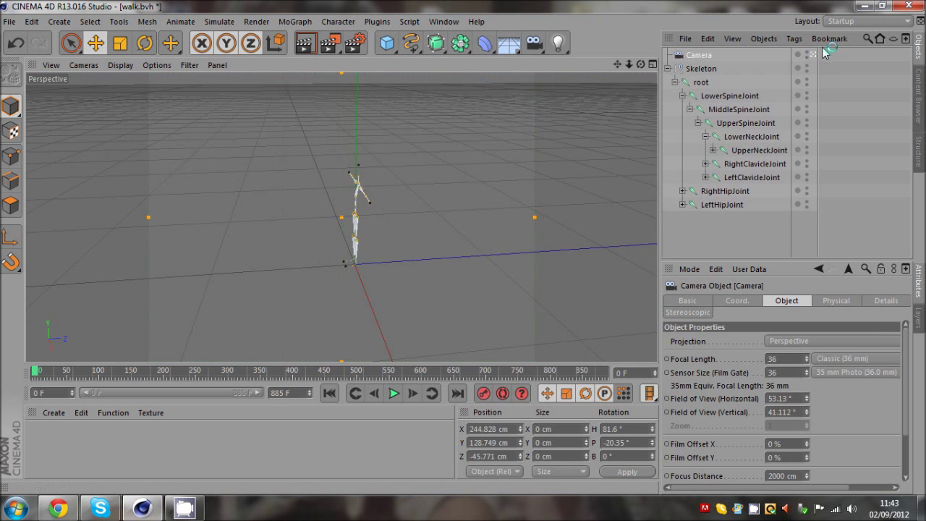
scroll(419, 182, "up", 5)
scroll(290, 192, "up", 5)
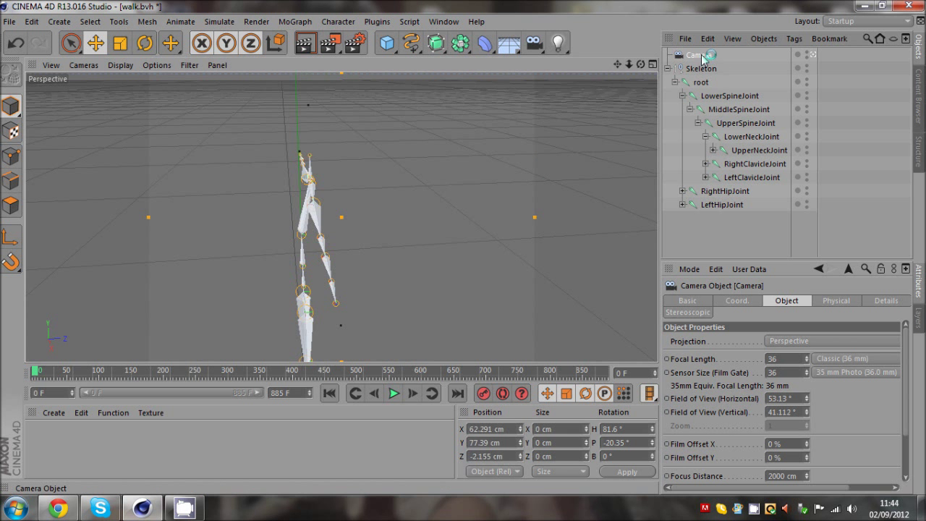
left_click_drag(750, 140, 753, 139)
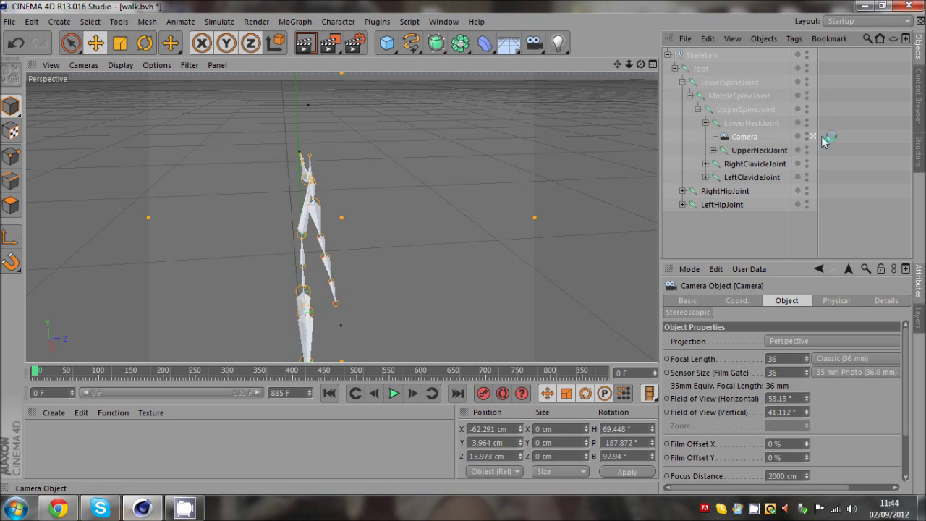
Reset the camera's heading, pitch and bank to 0°, and rotate its pitch to -90° so it faces forward.
left_click_drag(465, 250, 466, 252, "alt")
left_click(639, 427)
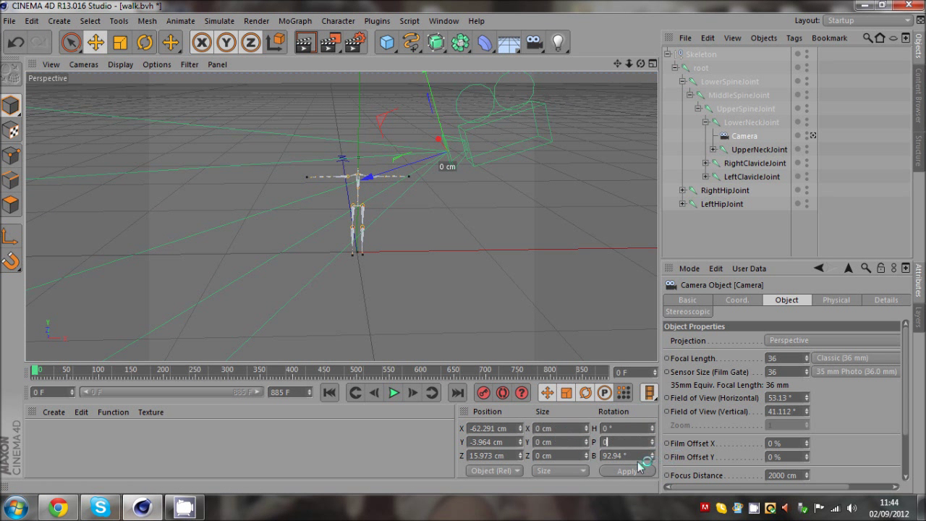
type("0")
key("Return")
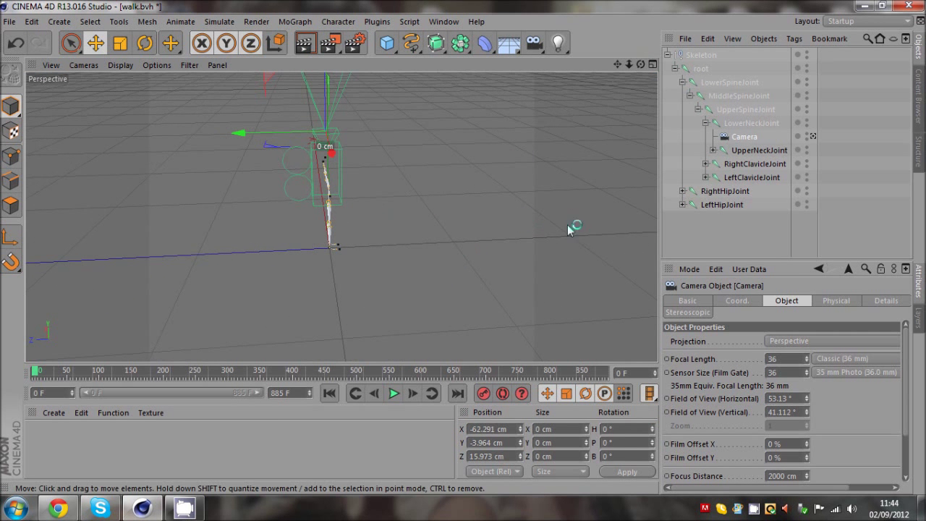
key("r")
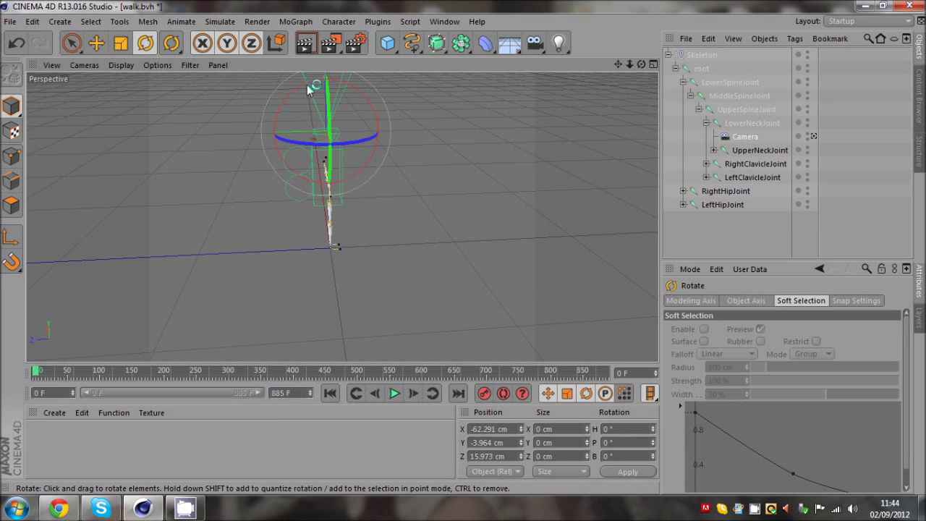
left_click_drag(310, 87, 719, 451)
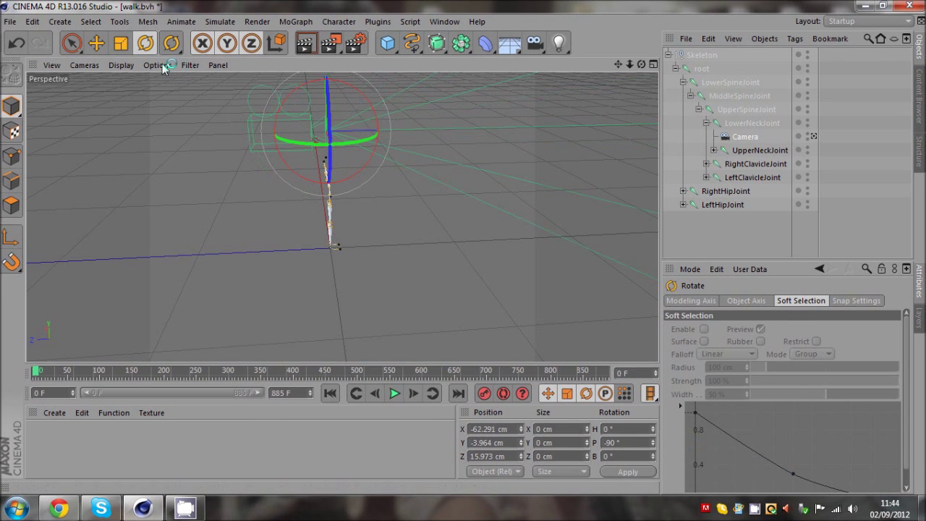
Move the camera onto the skeleton's head, at about X 0.34, Y 0.63 and Z 7.94 cm.
key("e")
left_click_drag(641, 65, 569, 164)
left_click_drag(440, 153, 329, 166)
middle_click(329, 166)
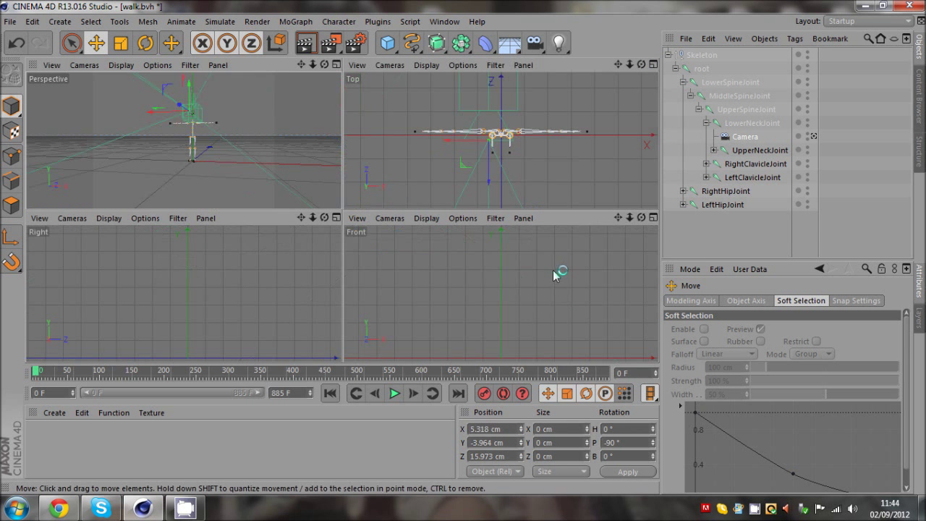
left_click_drag(618, 218, 481, 268)
left_click_drag(327, 216, 332, 251)
left_click_drag(192, 241, 188, 277)
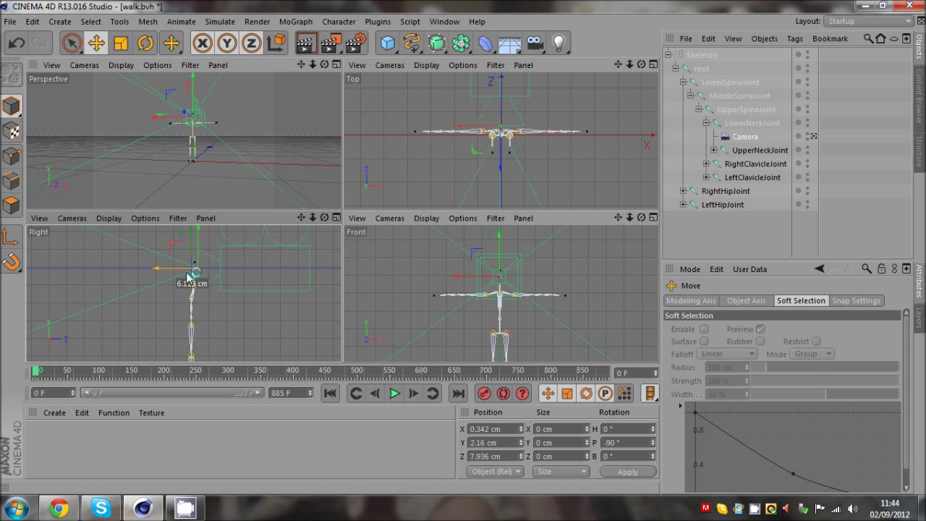
Check the camera from the skeleton's side, look through it and scrub the walk to frame 486.
middle_click(225, 88)
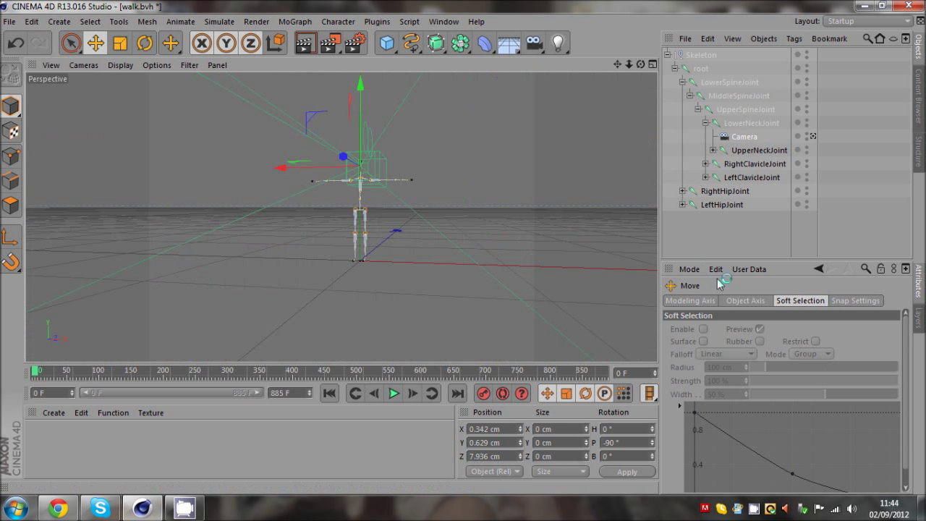
left_click(726, 240)
left_click_drag(640, 67, 467, 250)
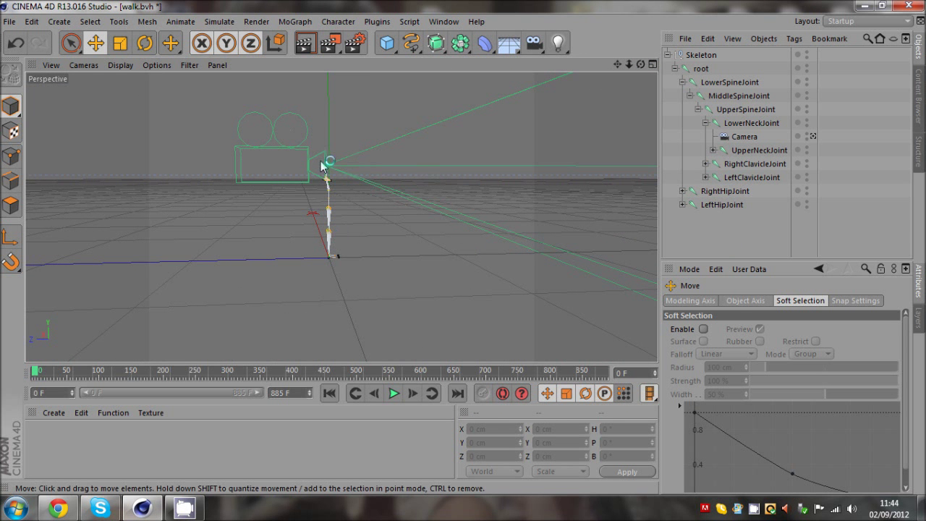
left_click(812, 136)
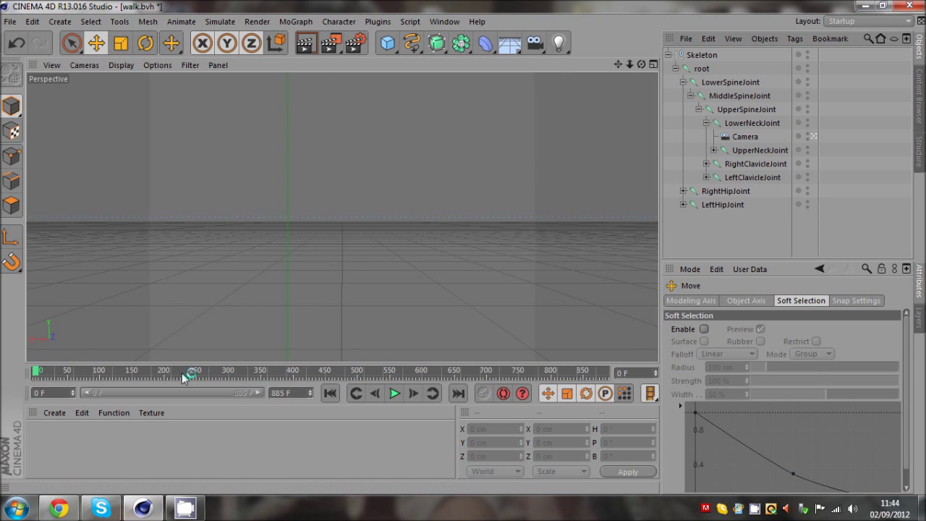
left_click_drag(34, 372, 348, 373)
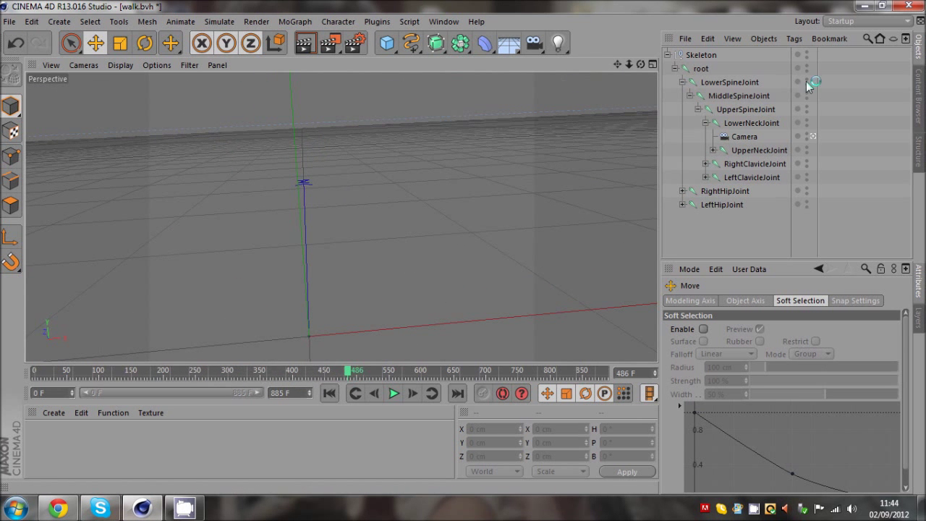
Collapse the skeleton hierarchy and merge the airport model Frame_mesh from the Editing Extra Materials folder inside Faex Editing.
left_click(667, 56)
left_click(10, 22)
left_click(42, 79)
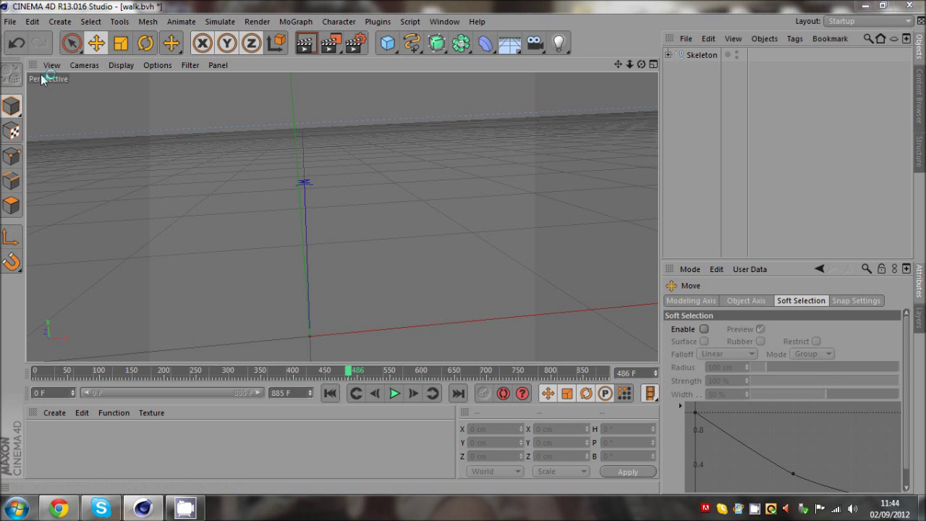
left_click(183, 252)
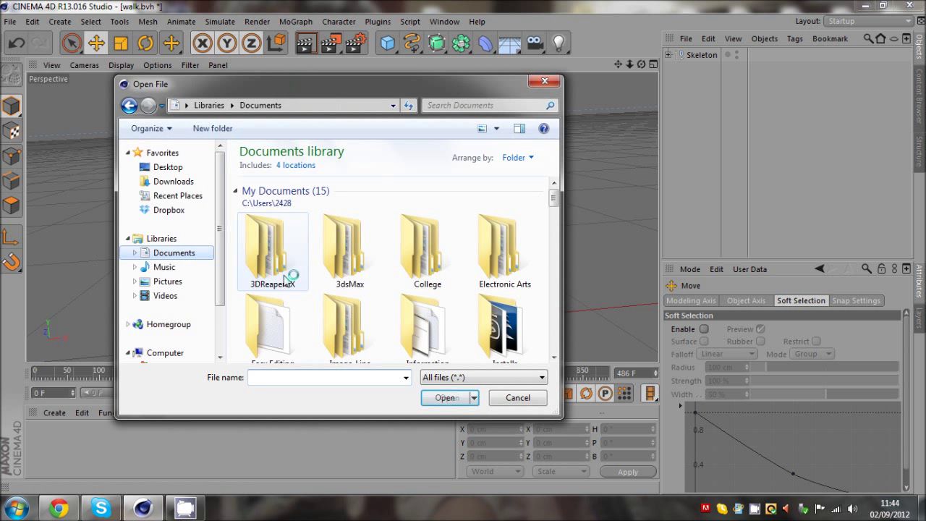
double_click(333, 325)
left_click(128, 105)
double_click(269, 311)
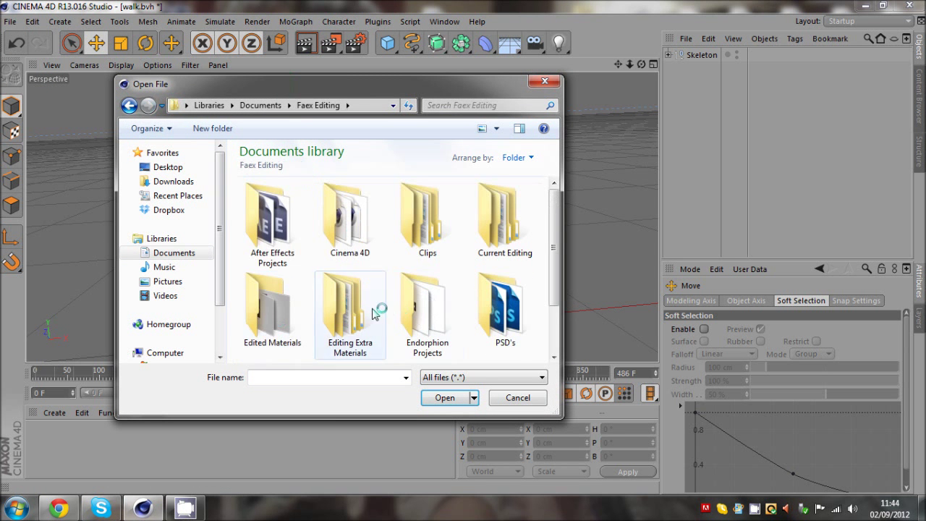
double_click(354, 312)
double_click(359, 242)
scroll(463, 300, "down", 3)
double_click(432, 303)
double_click(353, 221)
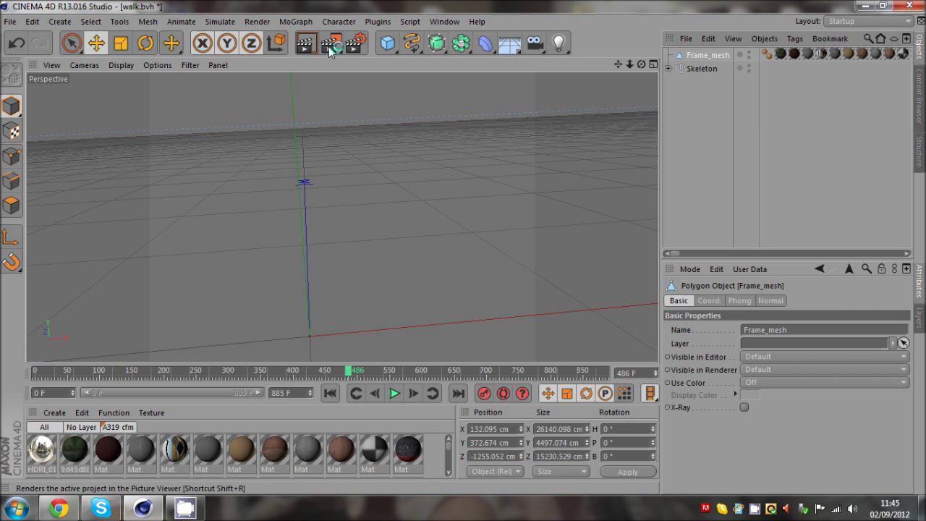
Lower Frame_mesh in the front view to about Y 255 cm, bringing its floor towards the skeleton's feet.
middle_click(457, 234)
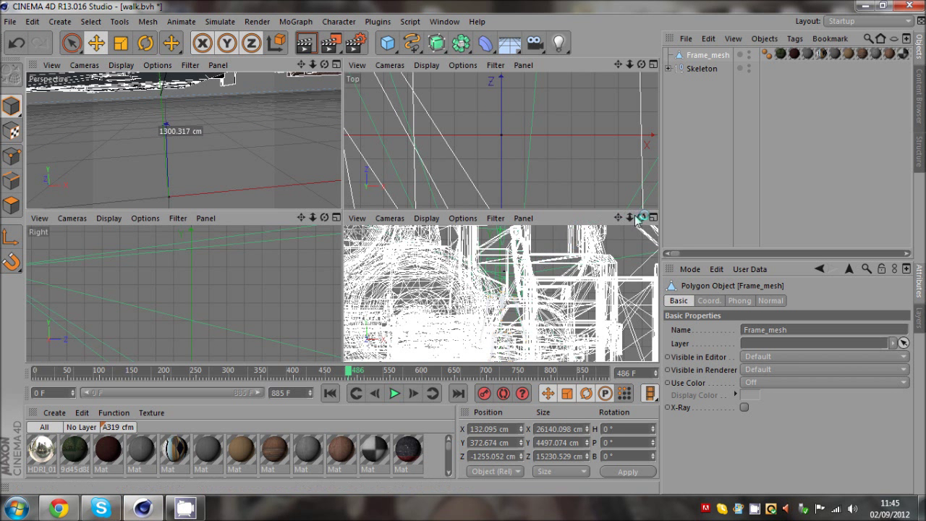
left_click(696, 105)
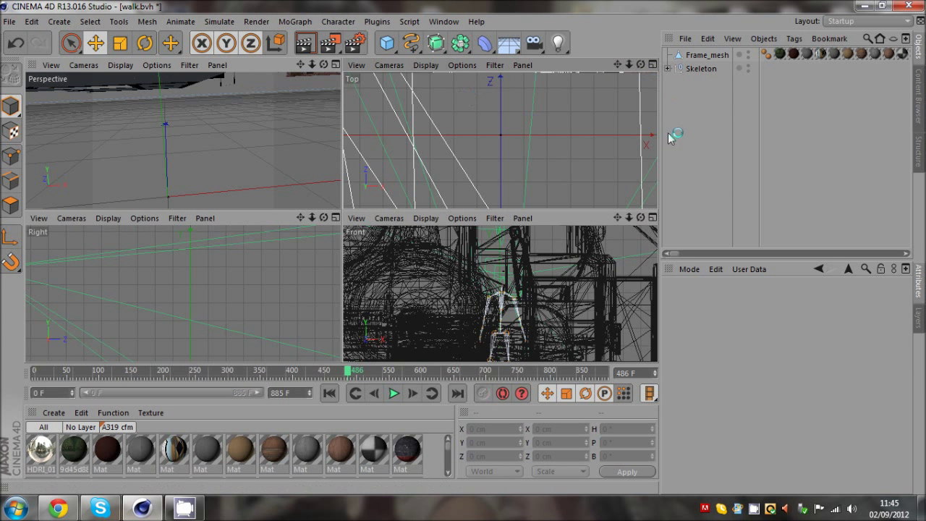
scroll(444, 255, "down", 3)
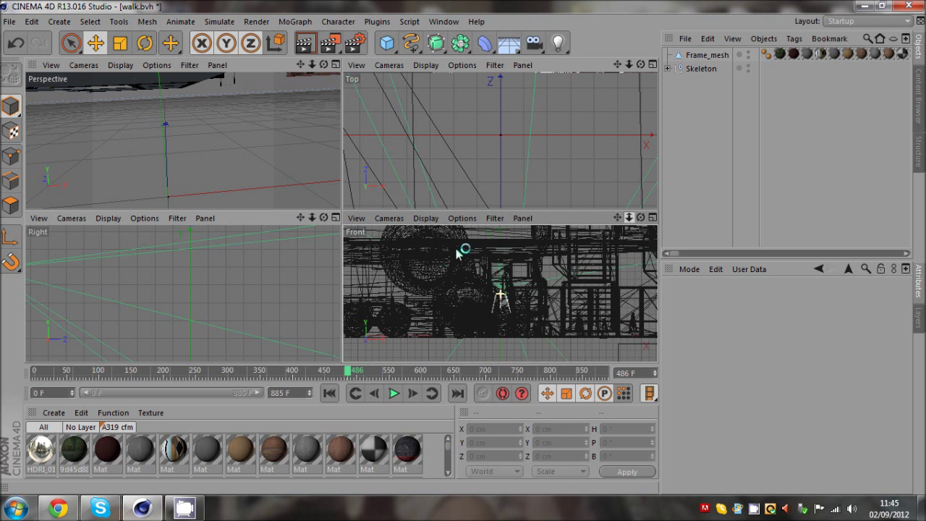
scroll(443, 255, "up", 5)
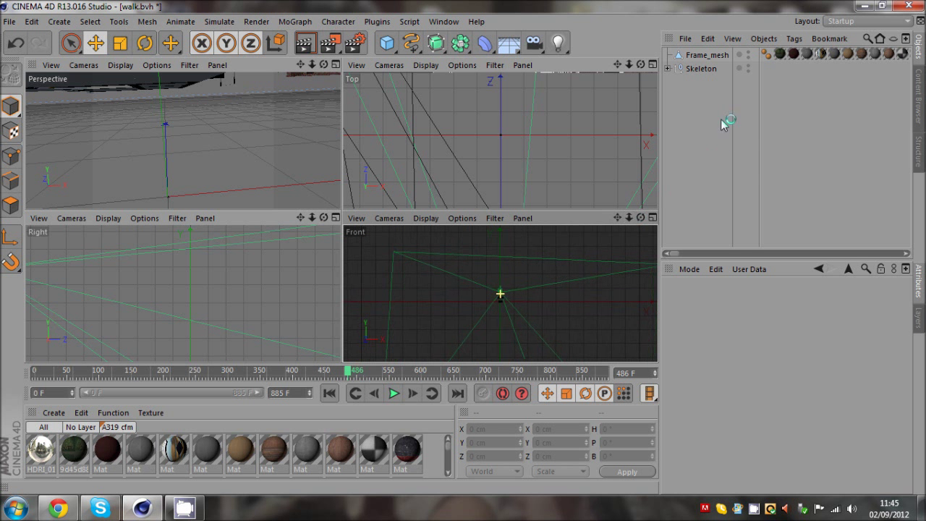
left_click(708, 40)
left_click(691, 55)
double_click(691, 56)
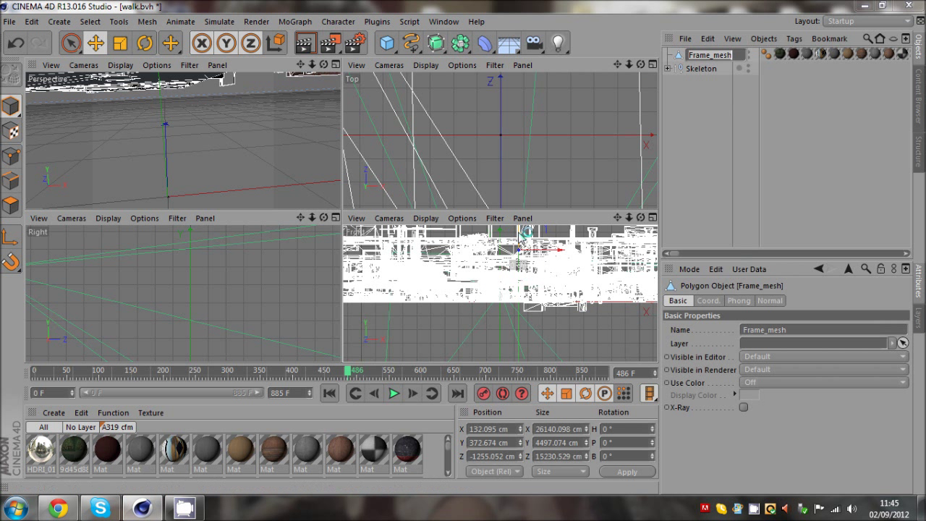
left_click(519, 237)
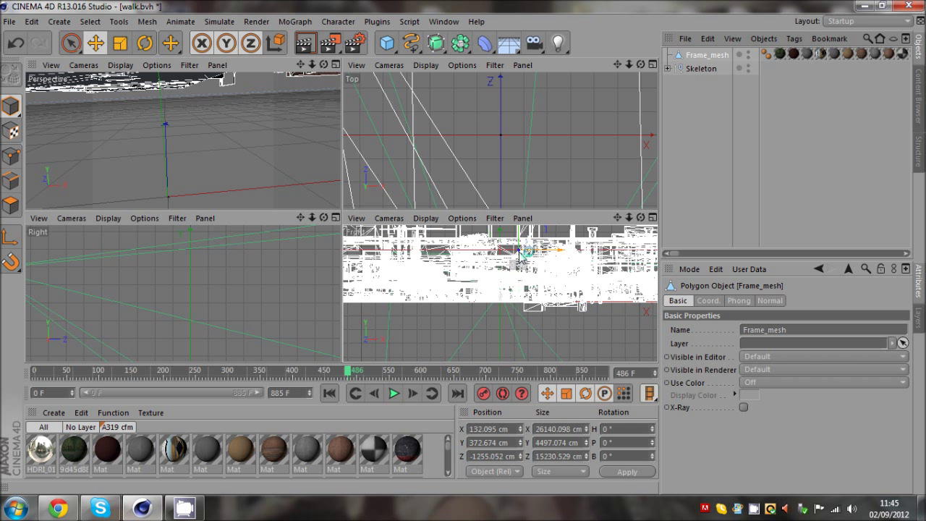
left_click_drag(526, 242, 522, 247)
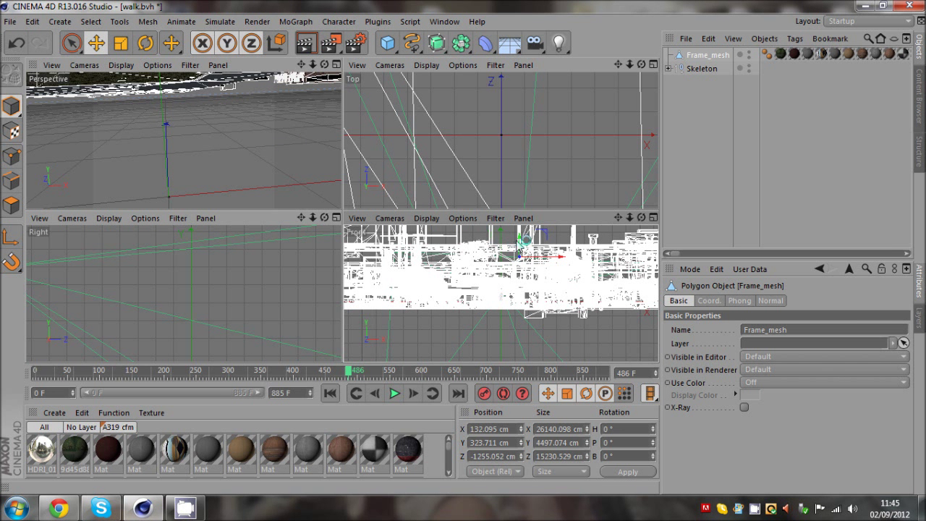
left_click_drag(520, 251, 525, 253)
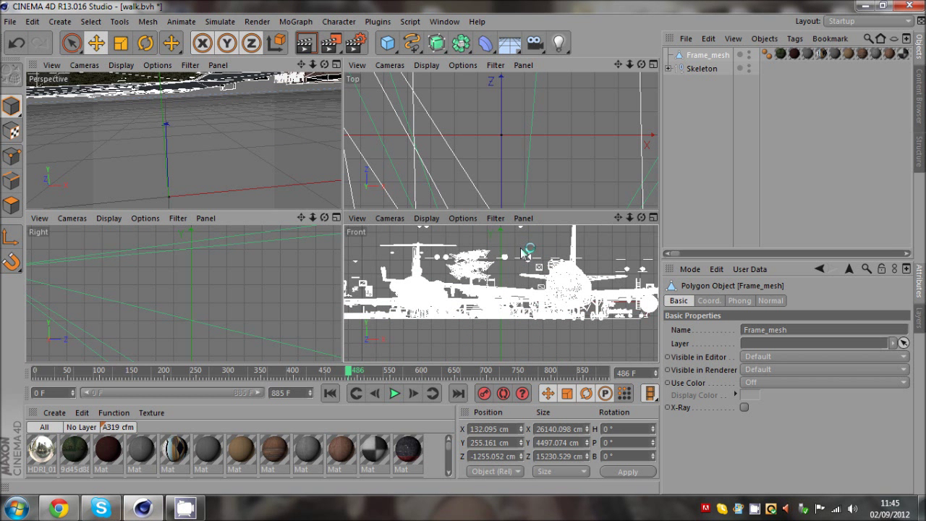
Lower Frame_mesh to Y 236.161 cm while viewing the airport interior through the camera.
middle_click(282, 164)
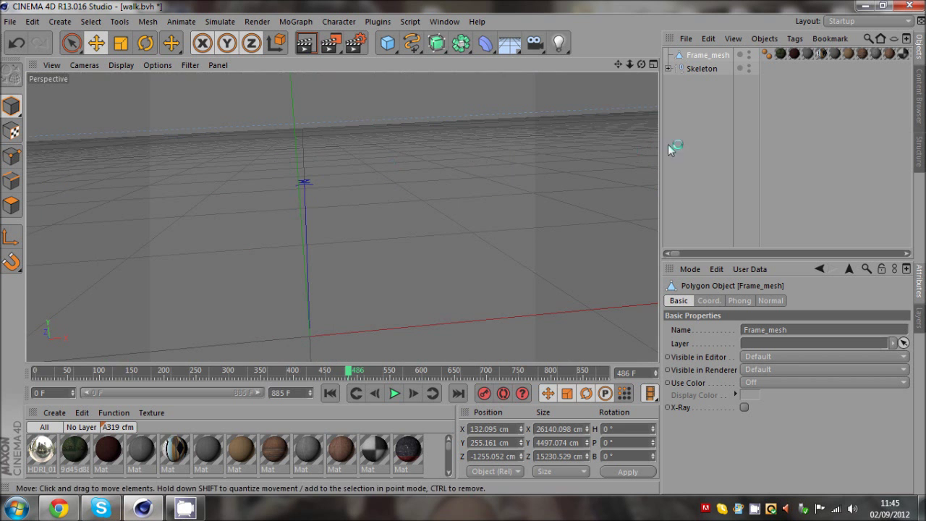
left_click(691, 145)
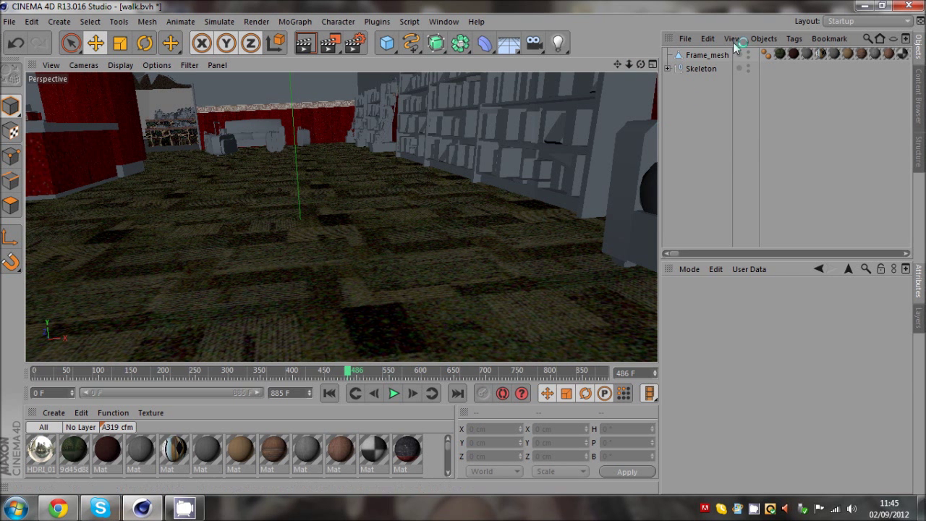
left_click(702, 55)
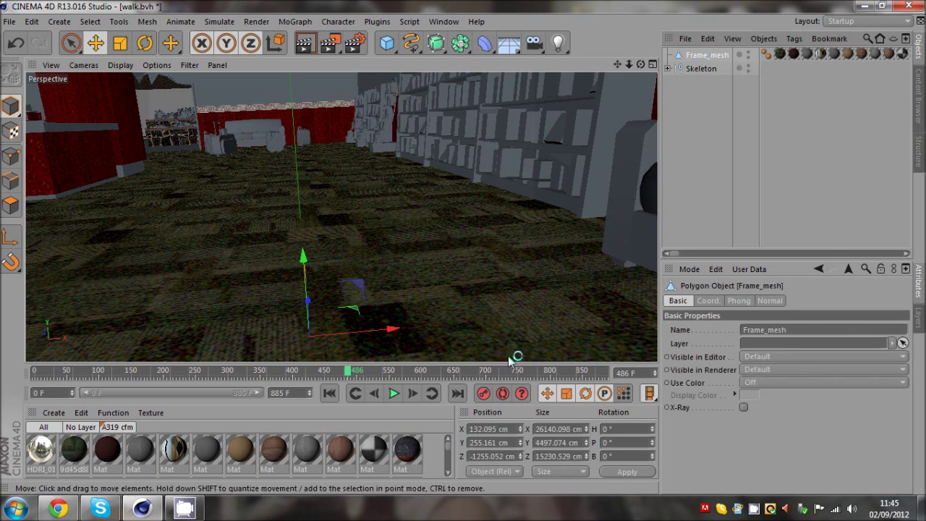
left_click_drag(522, 450, 520, 446)
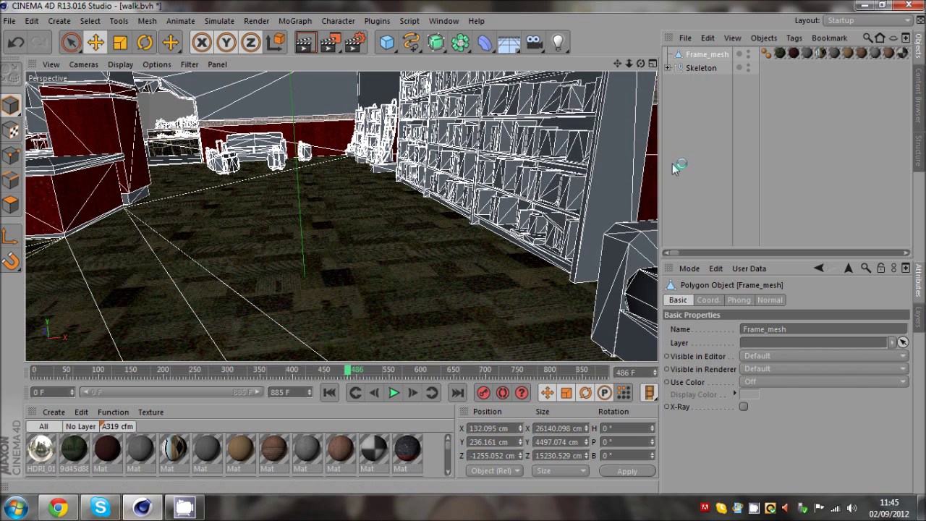
left_click(672, 163)
Scrub the walk through the camera to frame 777, back to 293 and forward to 552 to review the motion.
left_click_drag(289, 370, 538, 371)
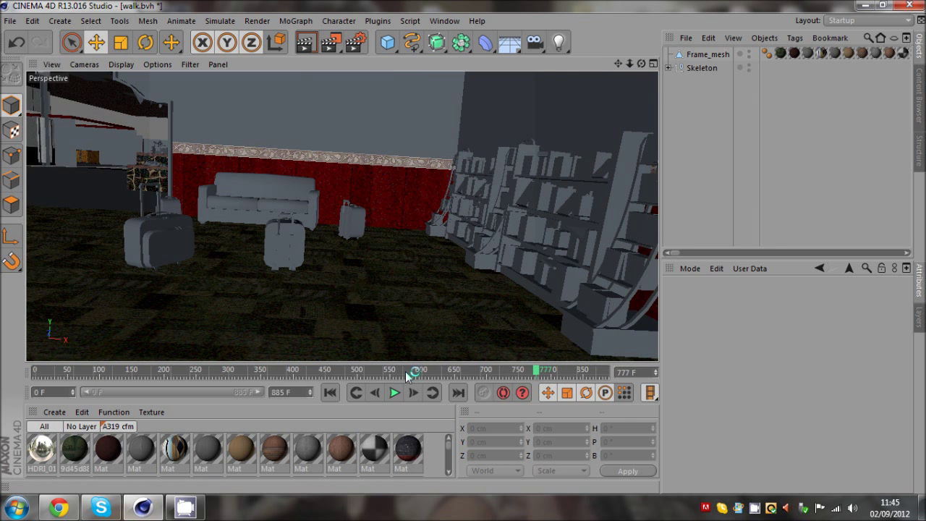
left_click_drag(434, 372, 347, 374)
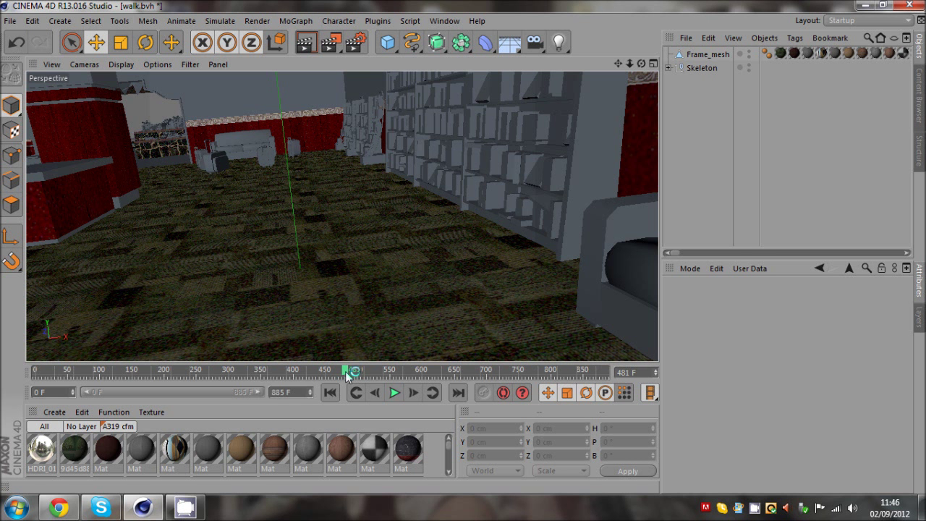
left_click_drag(347, 374, 225, 371)
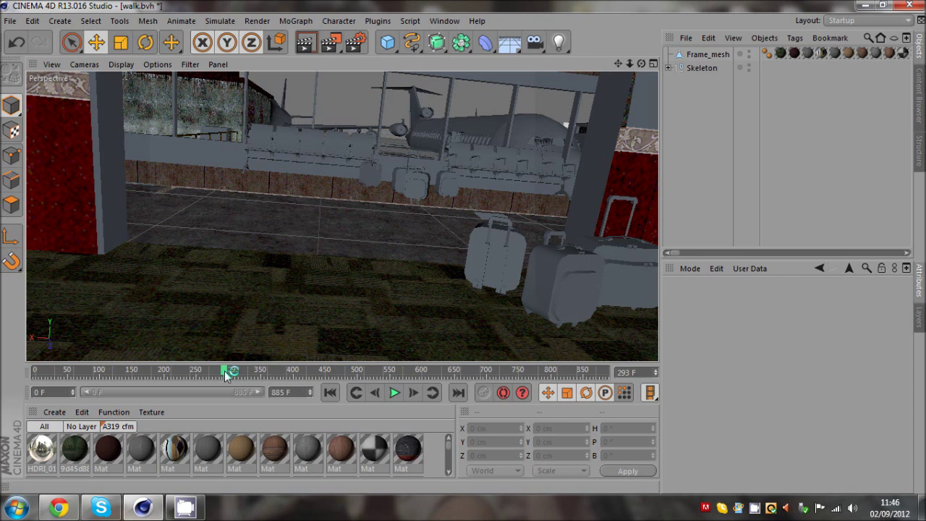
left_click_drag(224, 370, 391, 371)
Lower Frame_mesh to Y 221.161 cm to raise the camera's eye level above the floor, and deselect it.
left_click(705, 55)
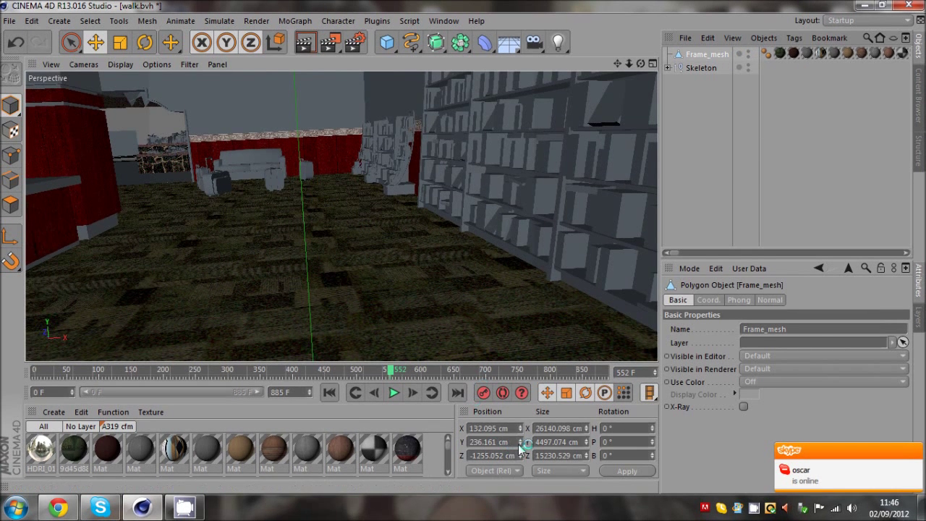
left_click(518, 444)
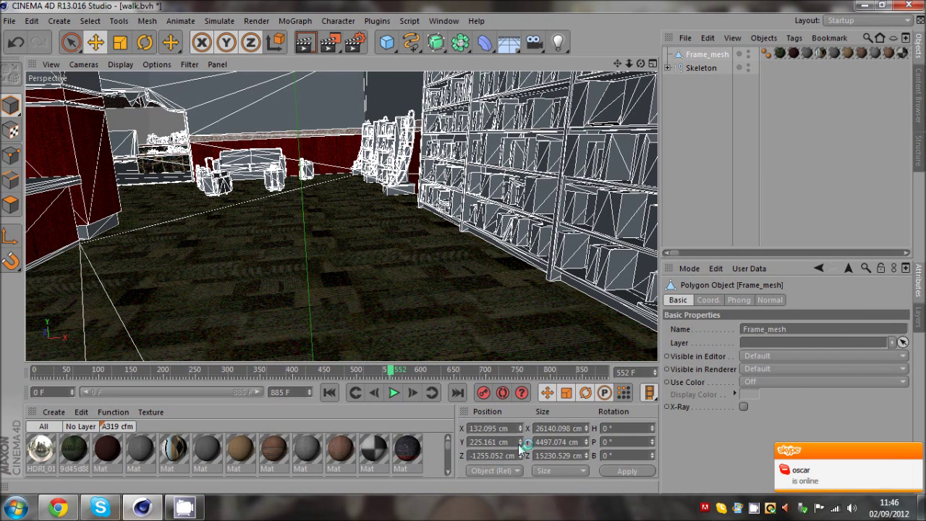
left_click(518, 444)
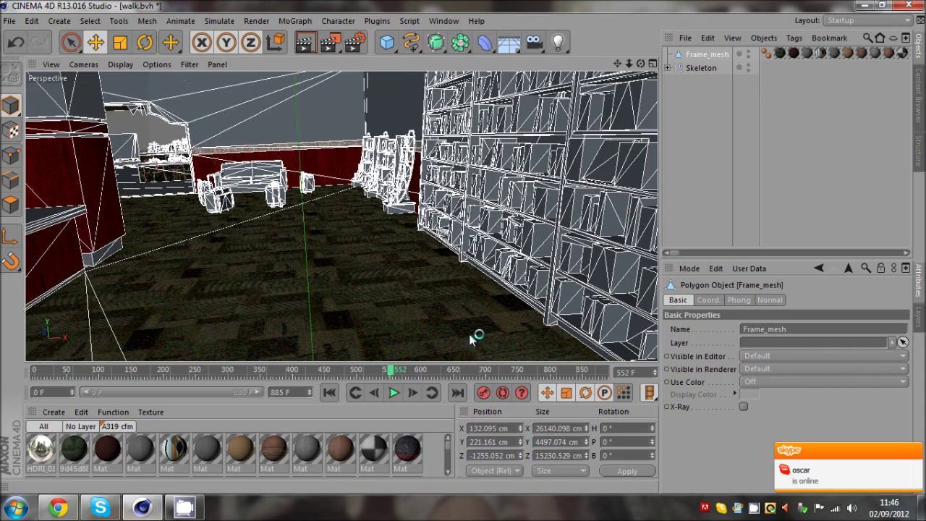
left_click(771, 169)
Scrub the walk to the last frame, 885, and render a preview of the camera view.
left_click_drag(383, 371, 607, 373)
left_click(312, 48)
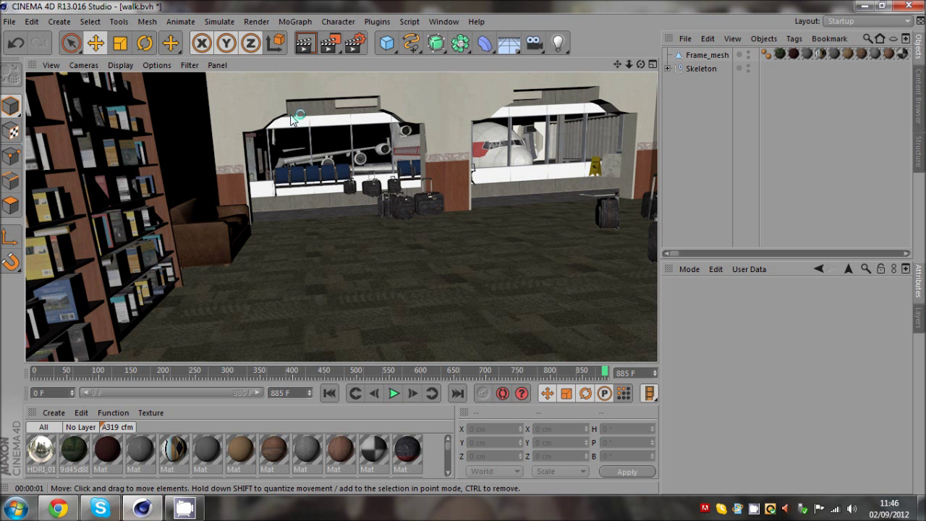
left_click(676, 138)
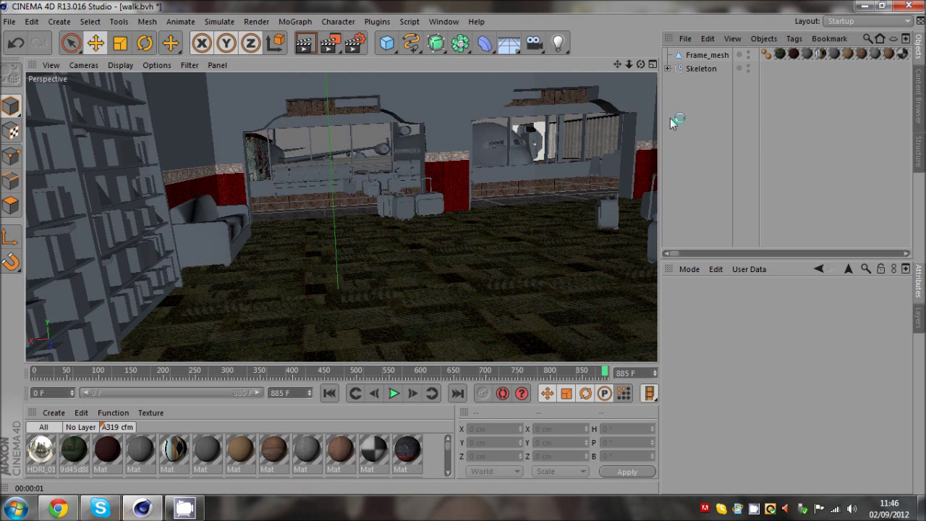